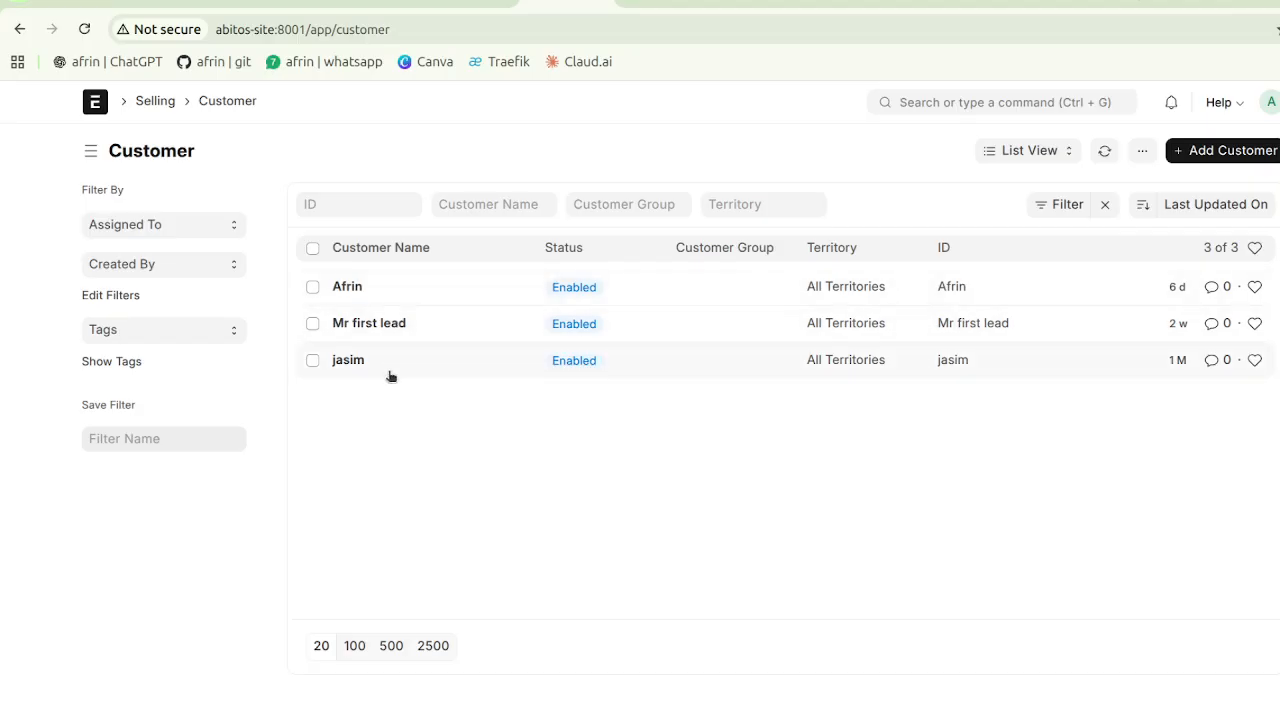
- Select the first lead customer, view its bulk actions without choosing one, then deselect it
left_click(313, 325)
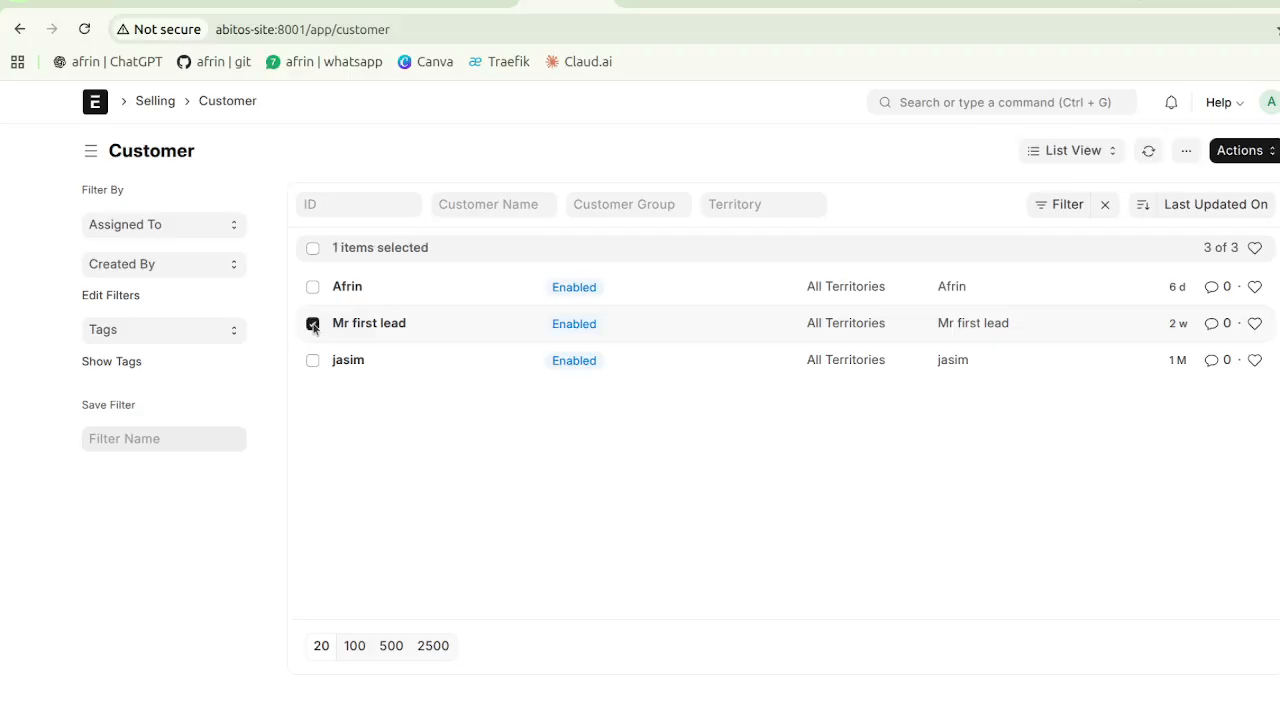
left_click(1239, 152)
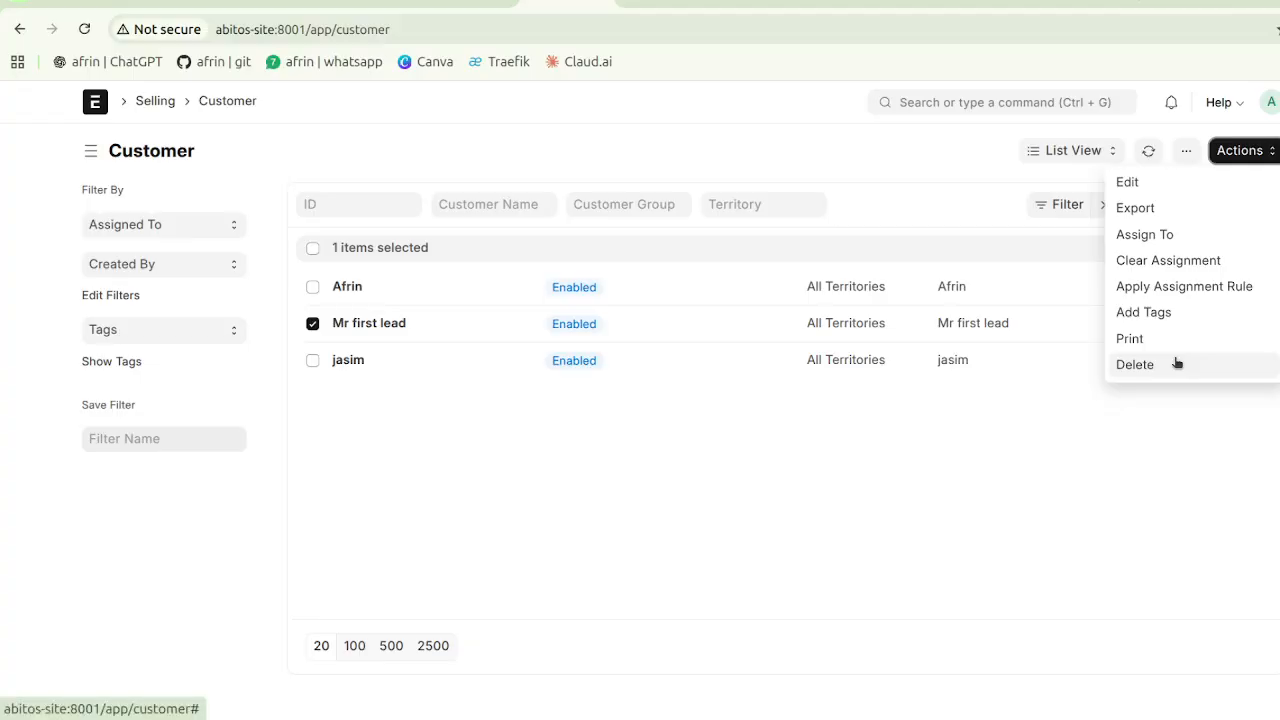
left_click(867, 474)
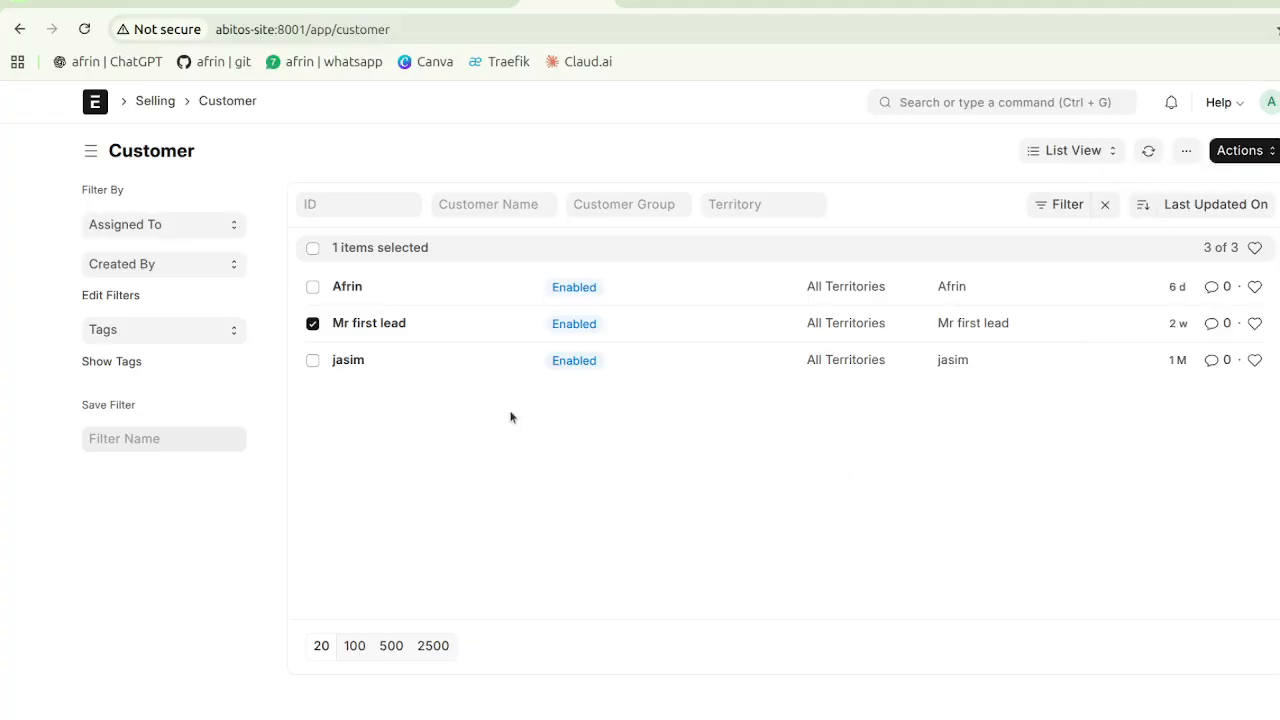
left_click(313, 324)
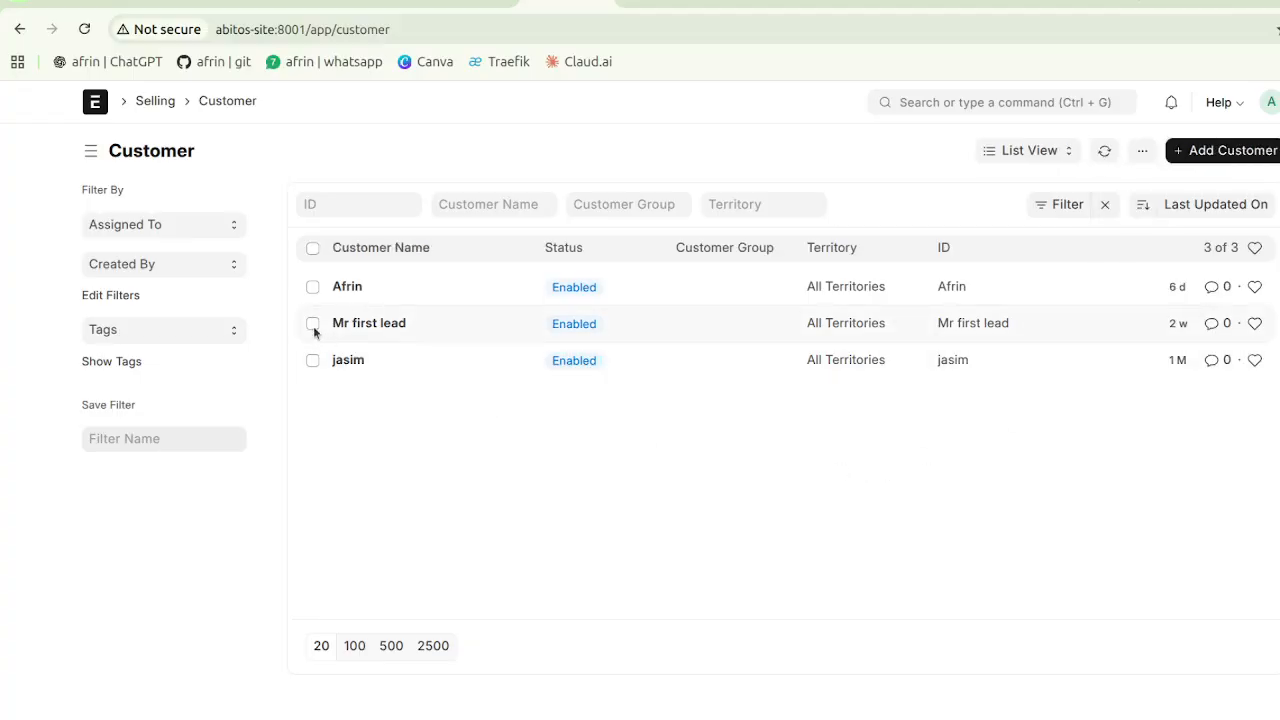
- Open the full New Customer form, fill in the customer name, and view the Customer Type options
left_click(1218, 152)
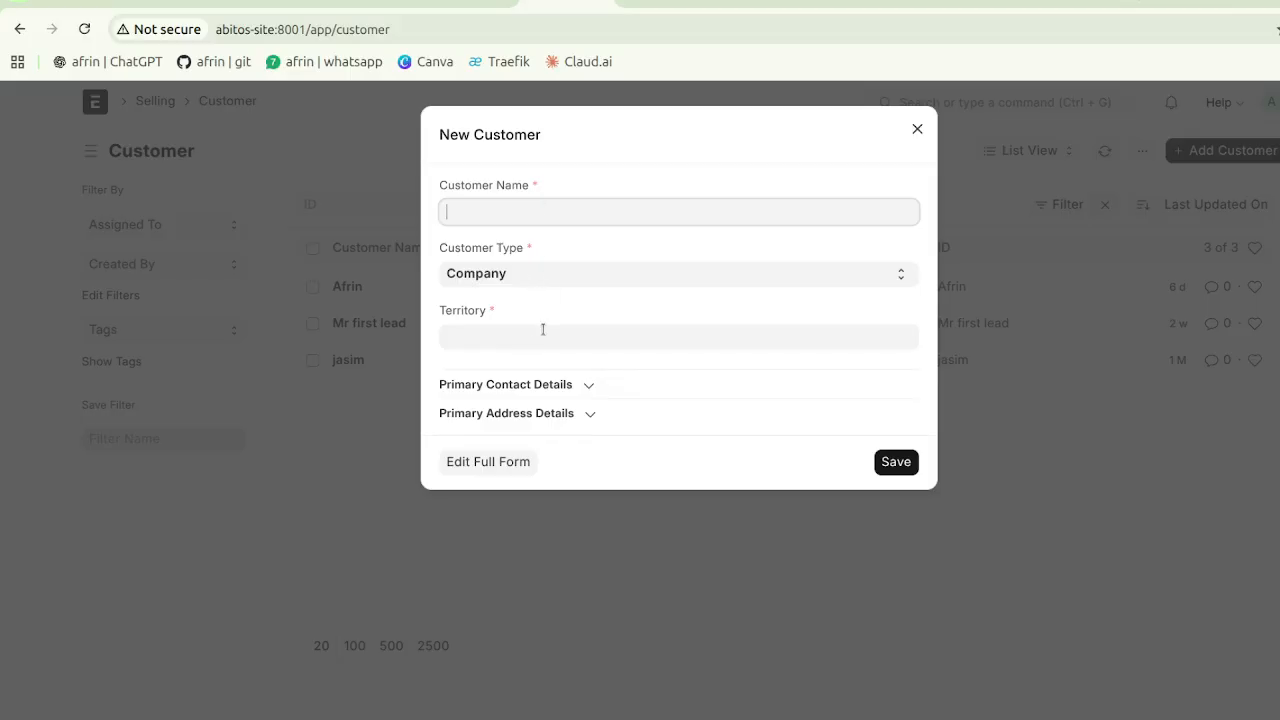
left_click(501, 461)
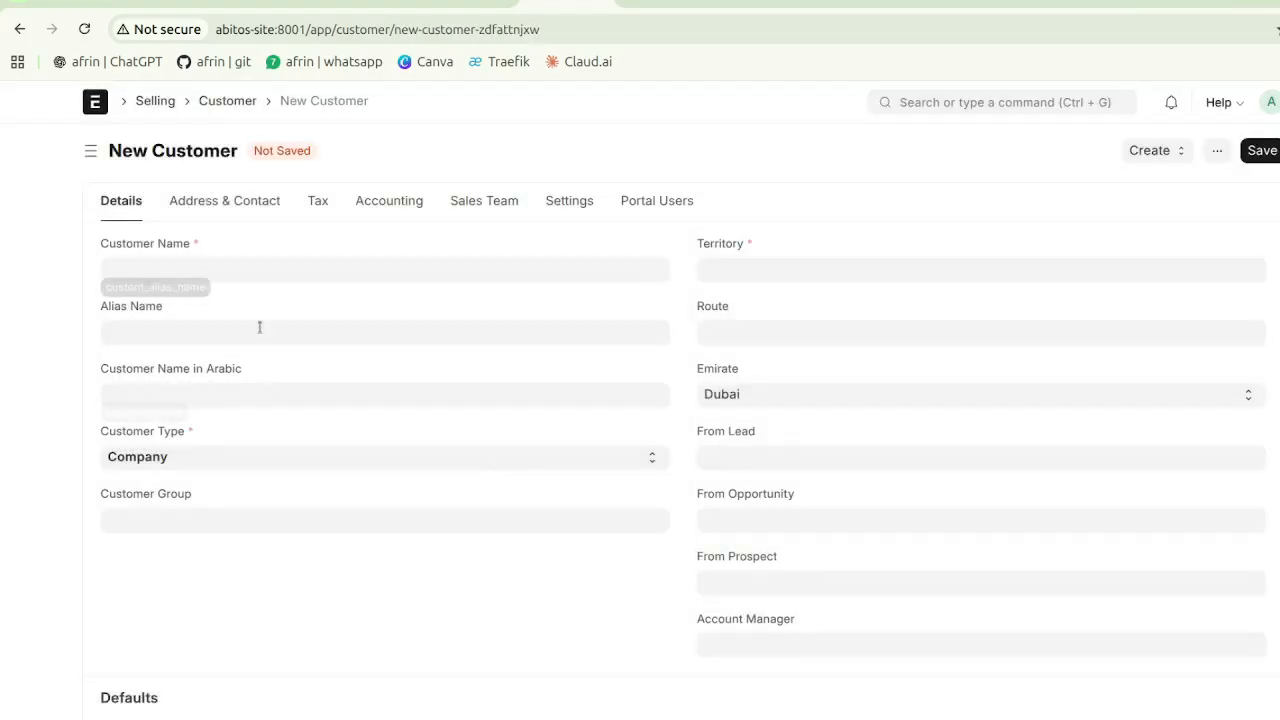
left_click(249, 270)
type("Ashk")
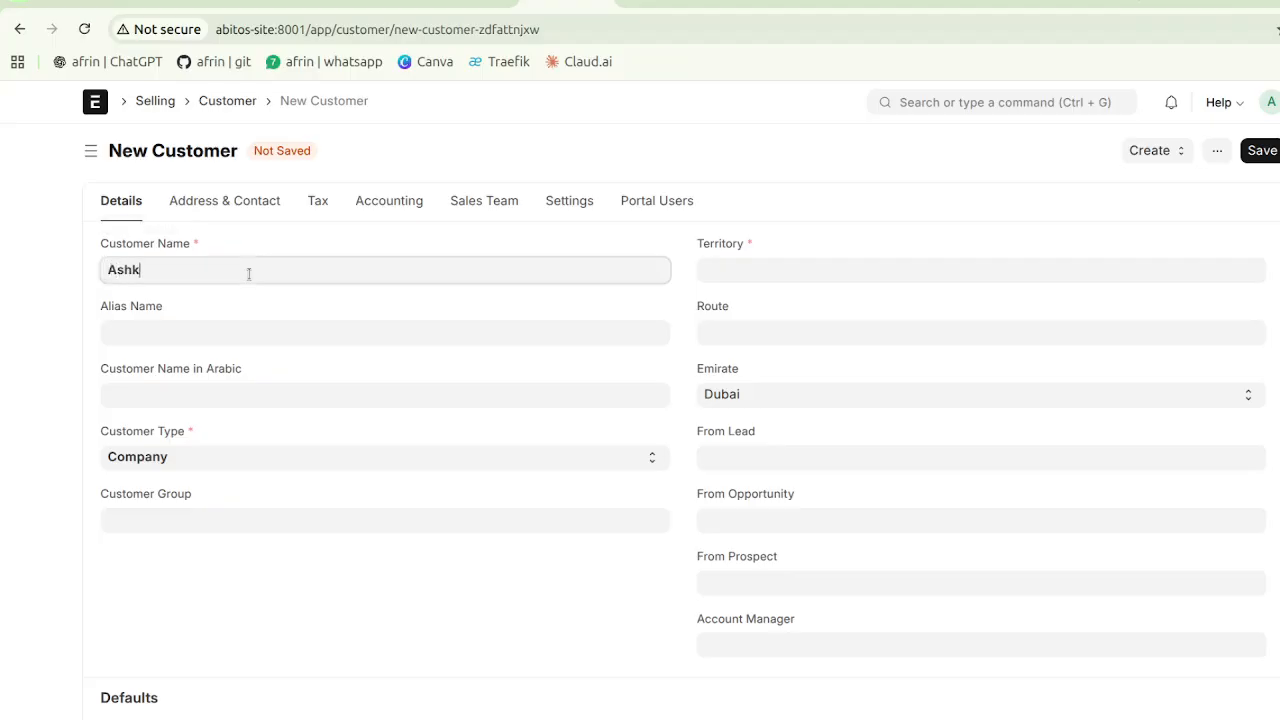
type("ar")
left_click(222, 462)
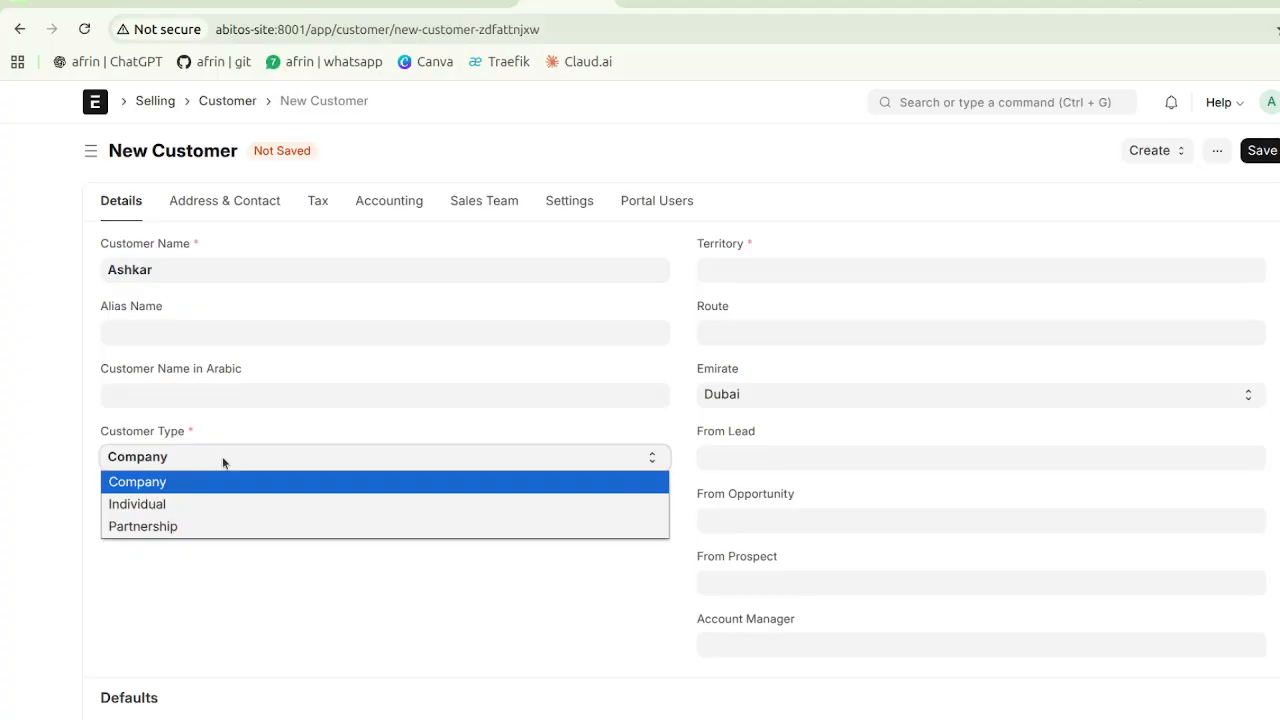
- Keep Customer Type as Company and set Territory to All Territories
left_click(227, 477)
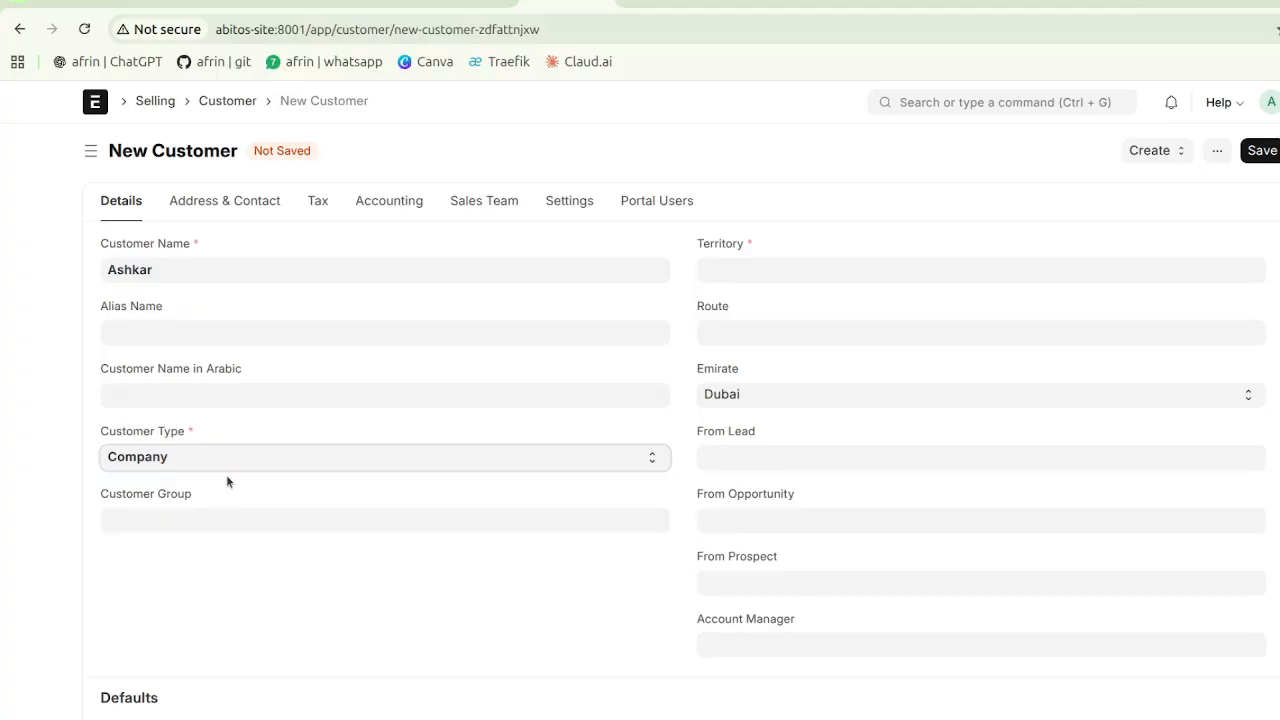
left_click(770, 265)
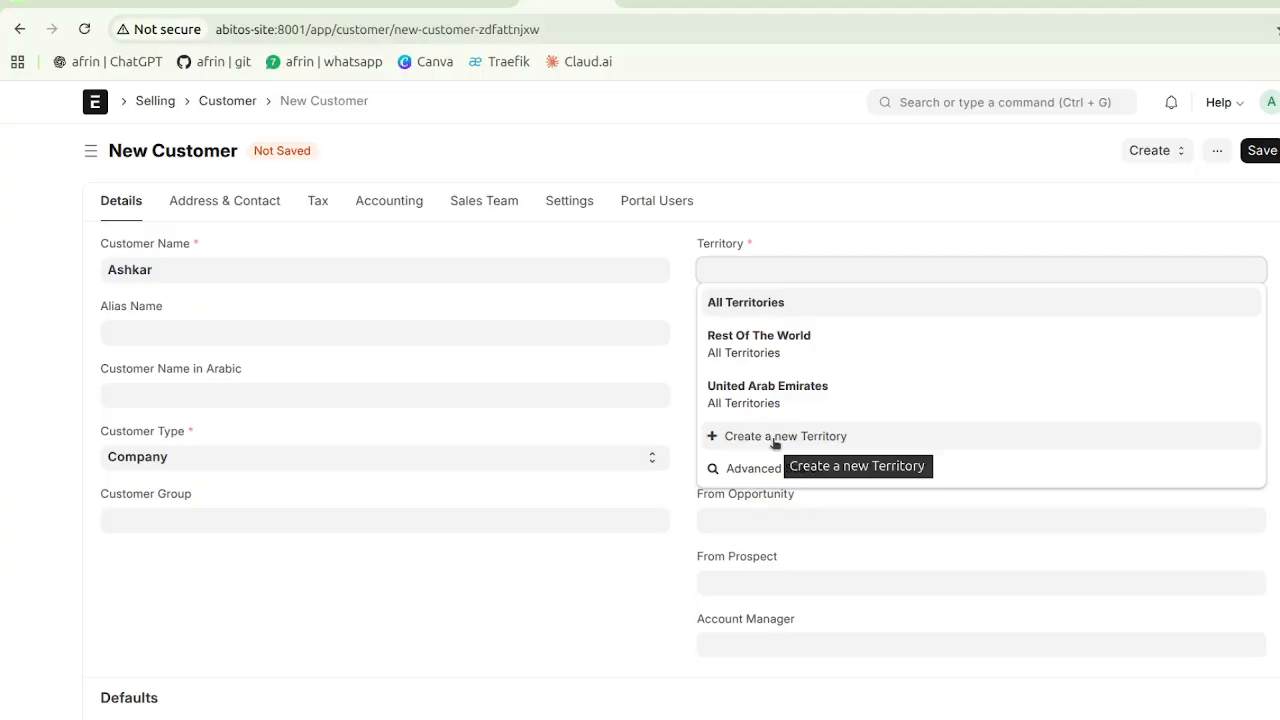
left_click(769, 304)
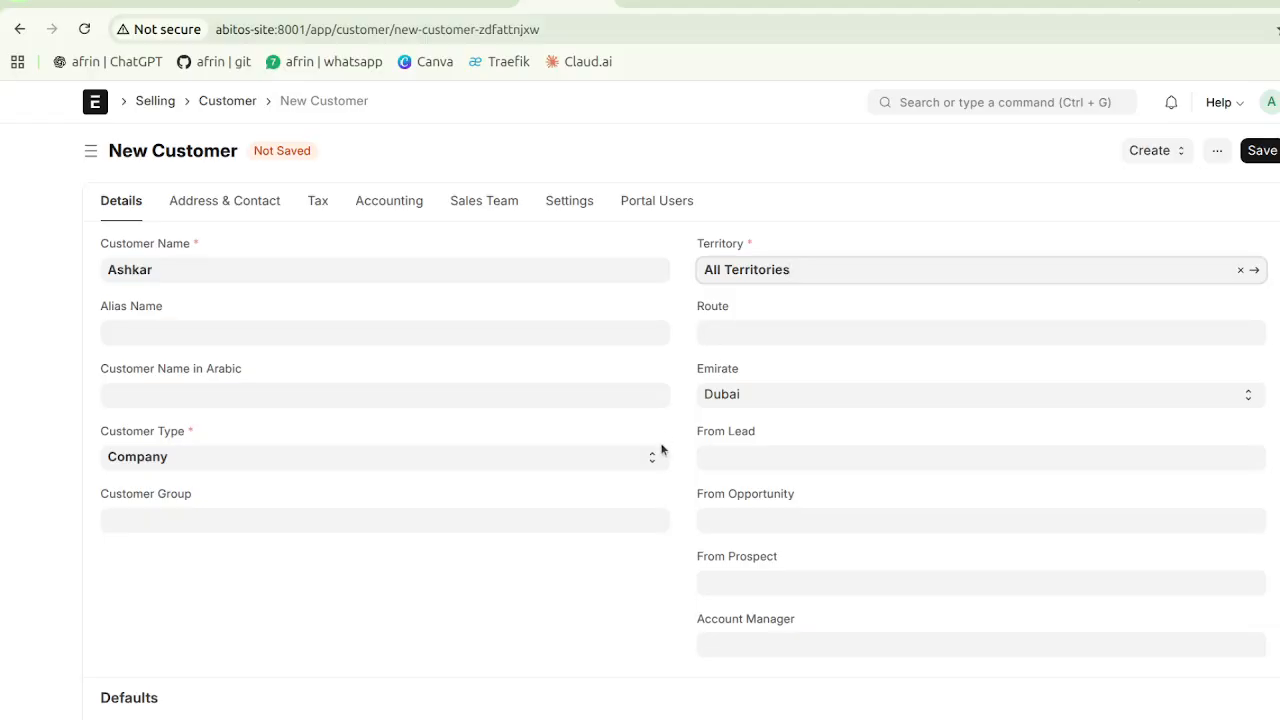
scroll(662, 449, "down", 1)
scroll(662, 449, "down", 3)
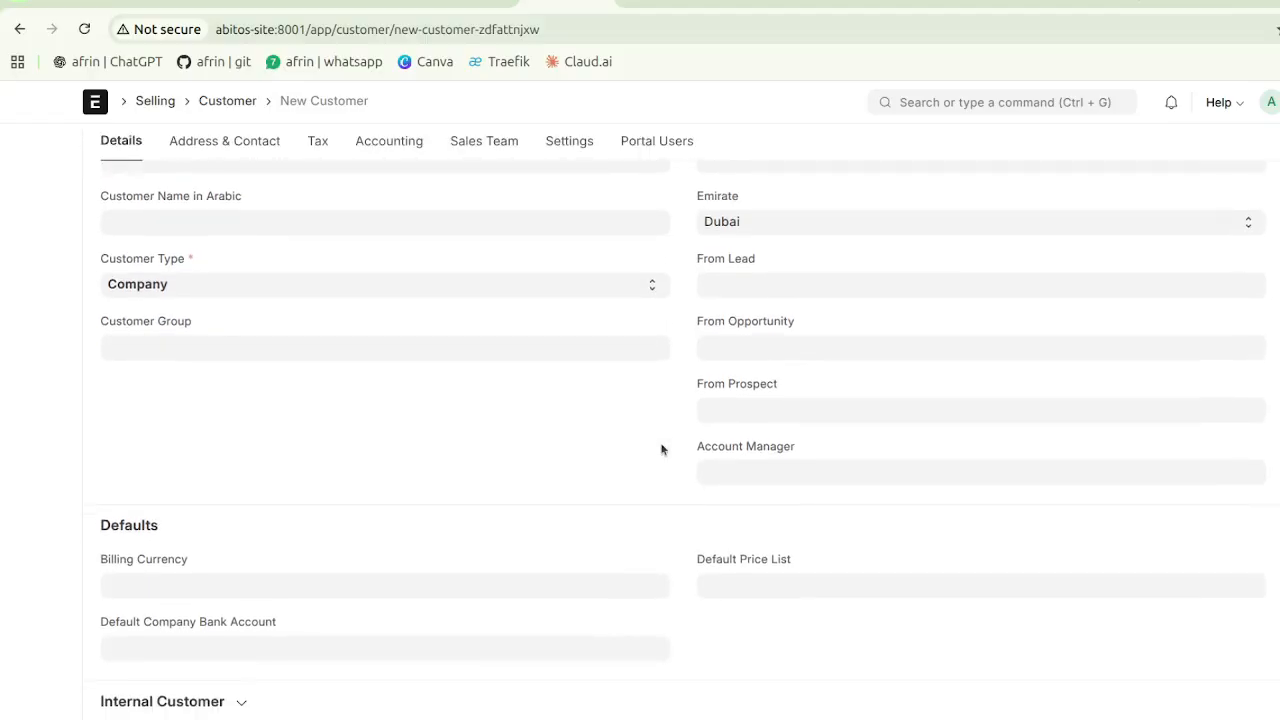
left_click(258, 347)
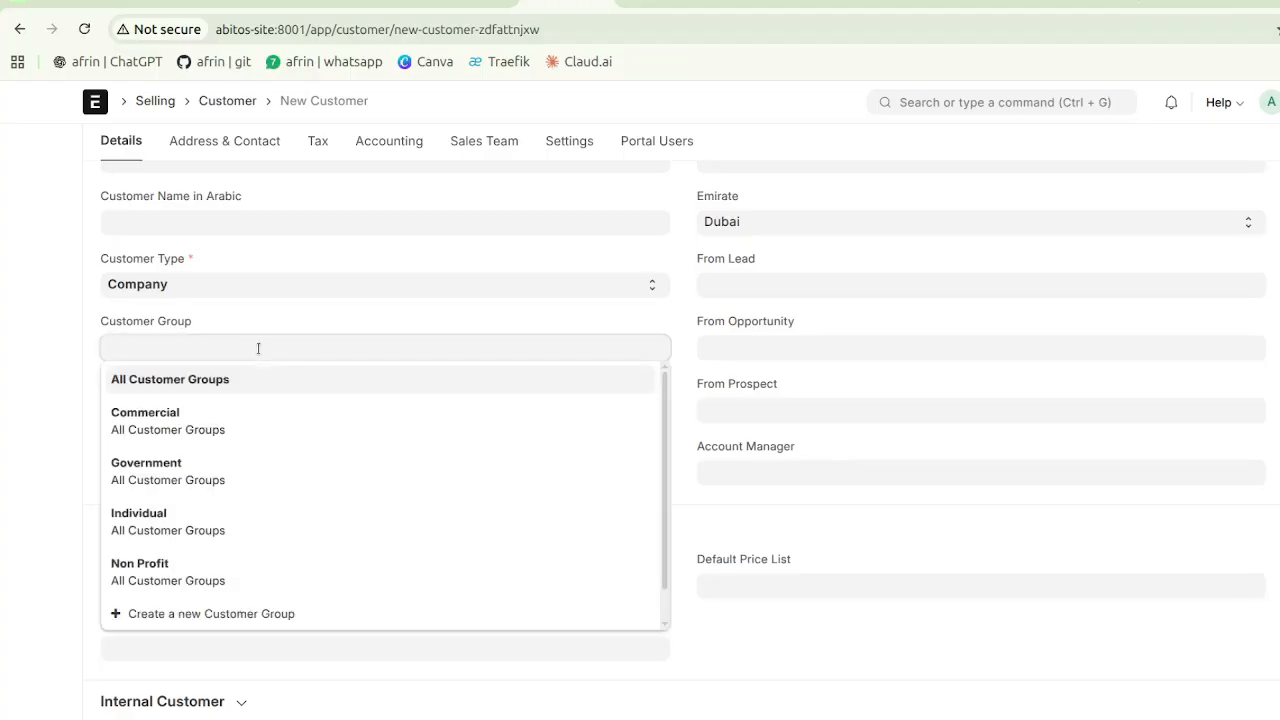
scroll(240, 452, "down", 1)
scroll(240, 455, "up", 1)
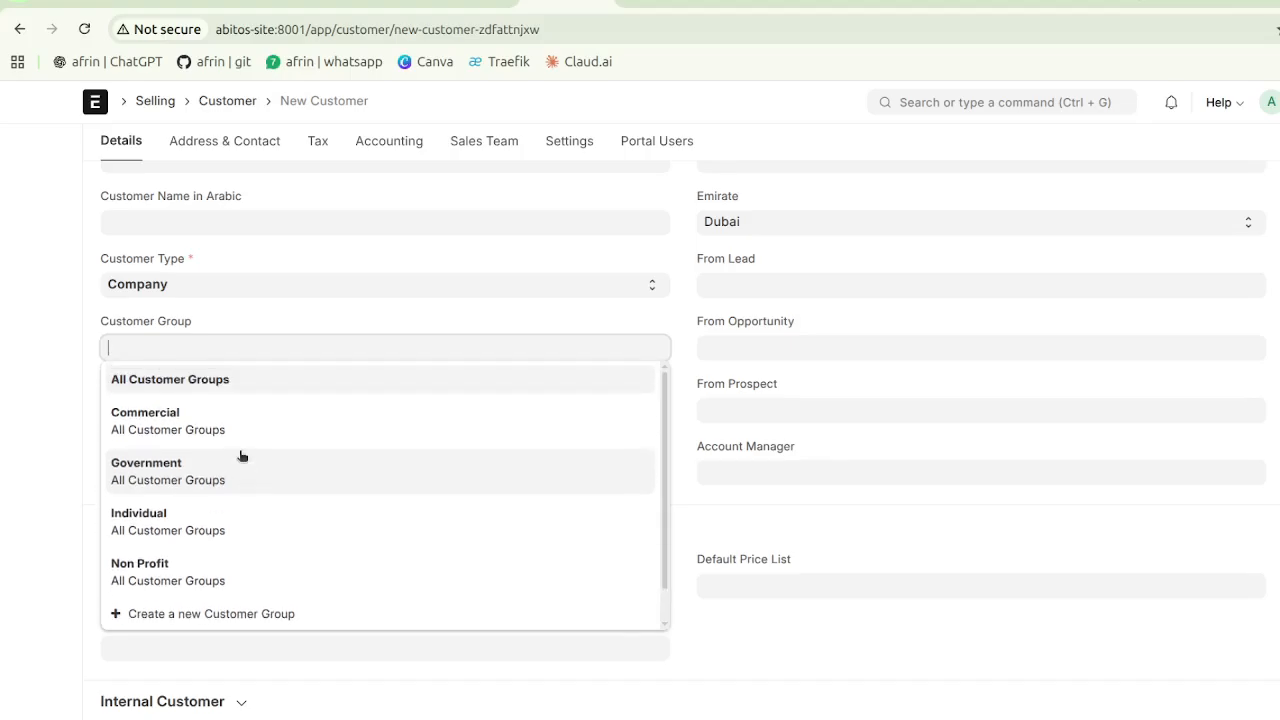
left_click(318, 318)
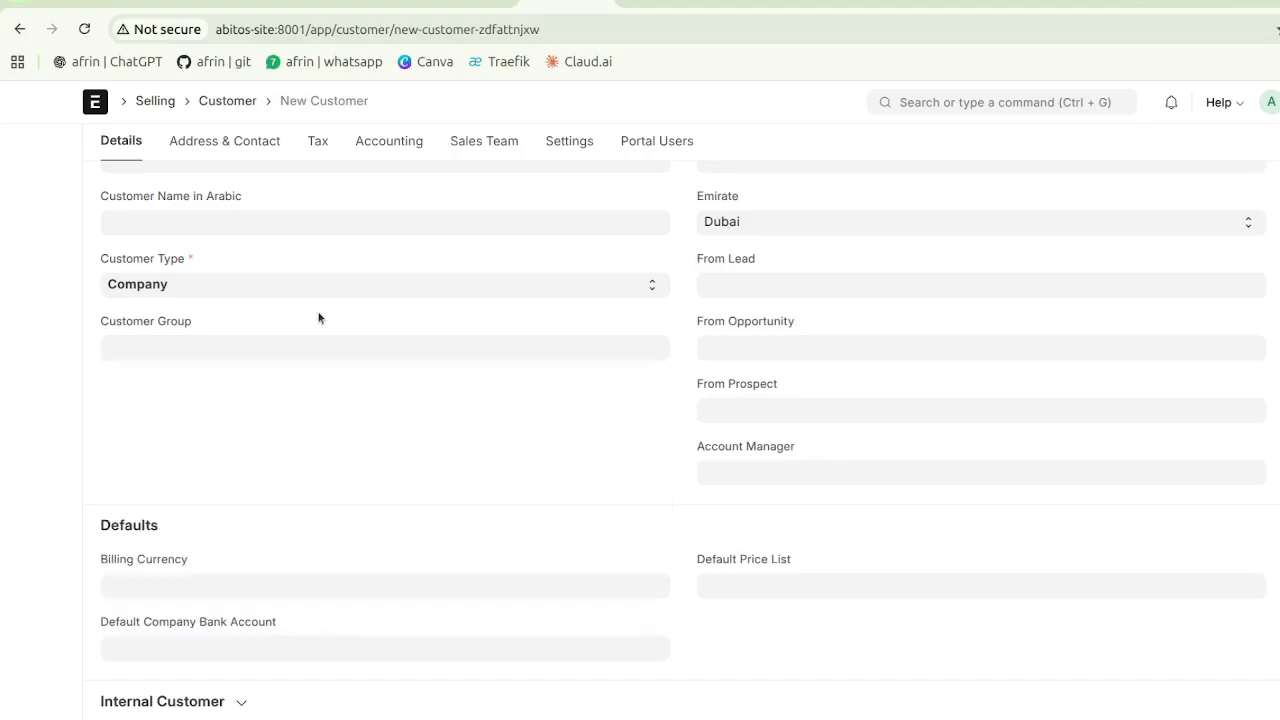
scroll(392, 404, "down", 1)
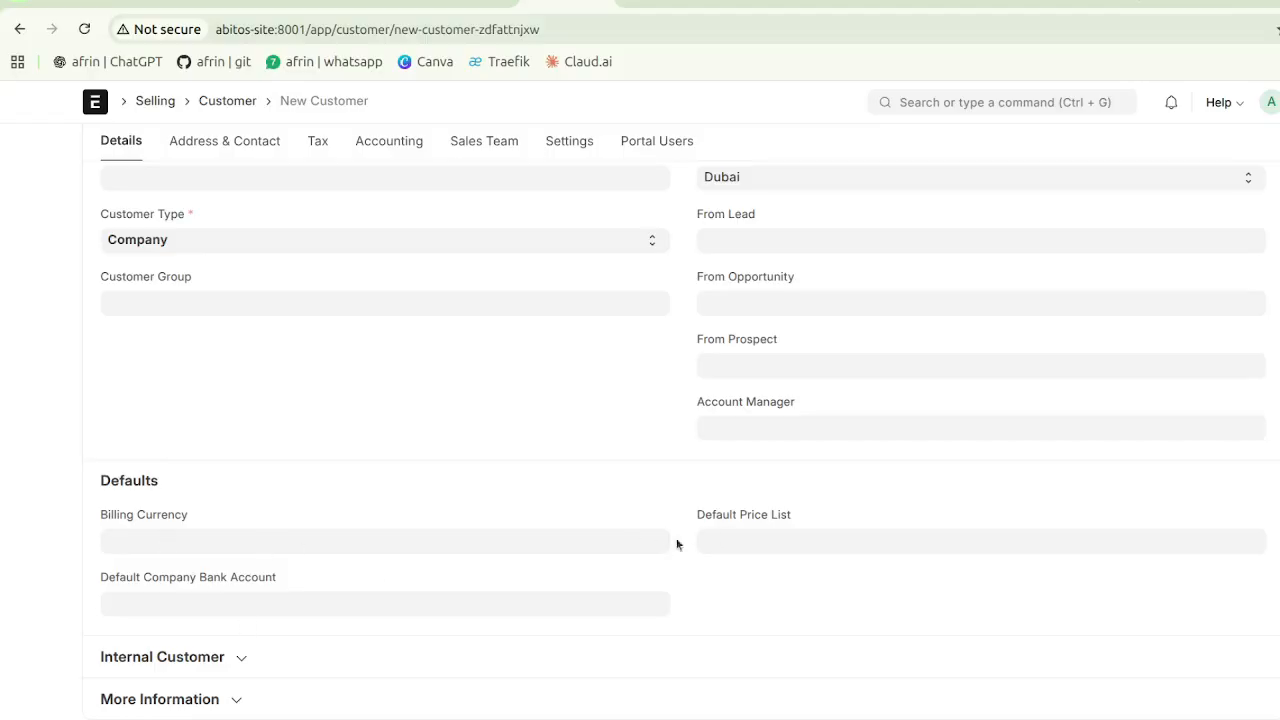
left_click(249, 658)
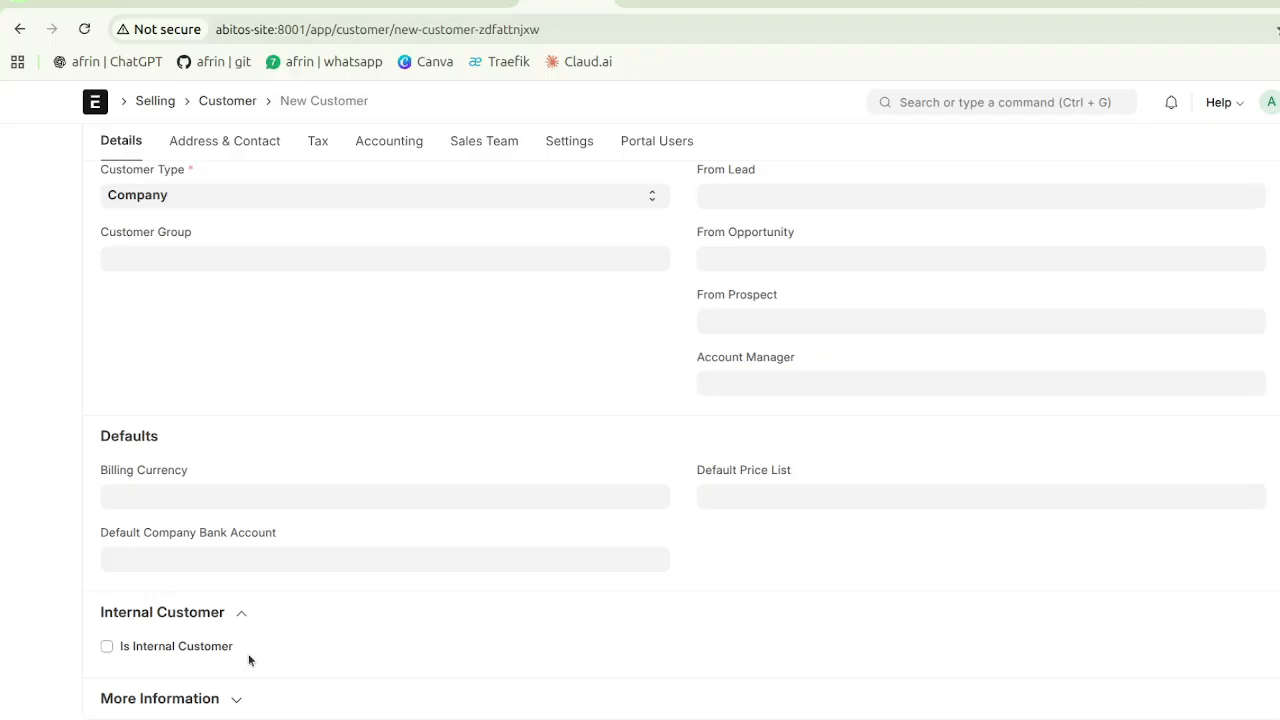
left_click(107, 647)
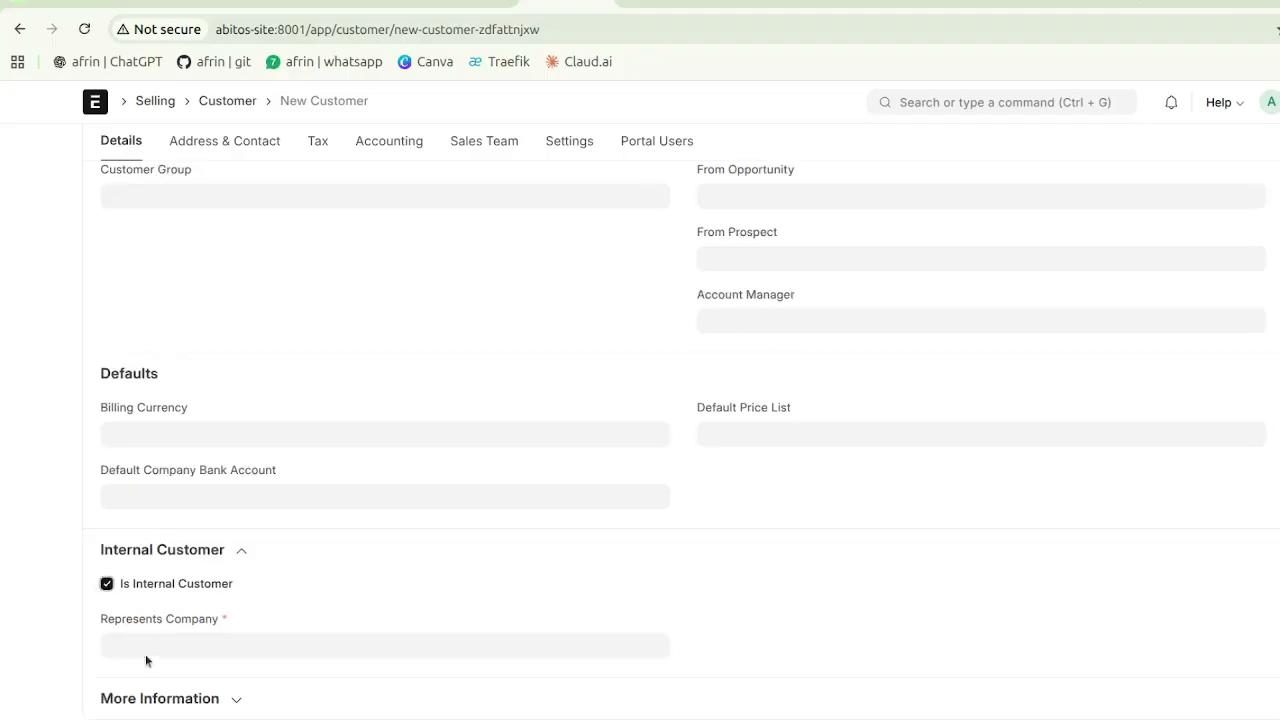
left_click(108, 585)
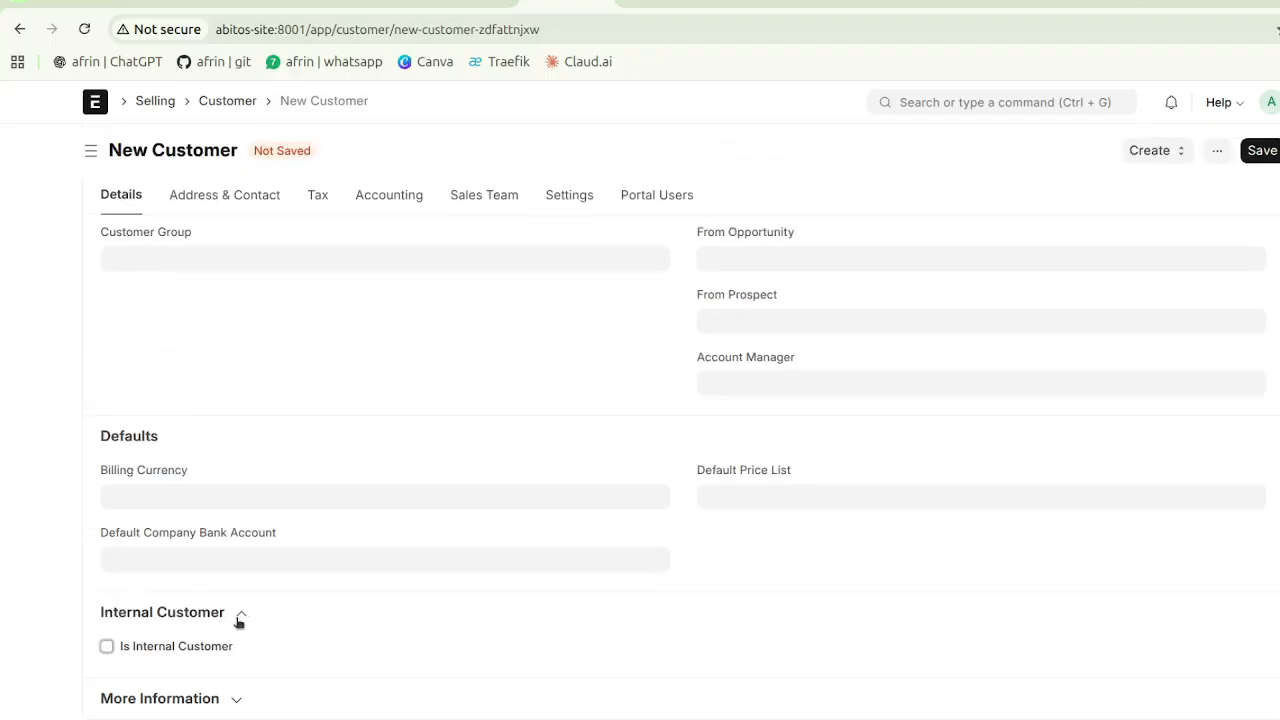
left_click(239, 618)
left_click(249, 699)
scroll(249, 699, "down", 3)
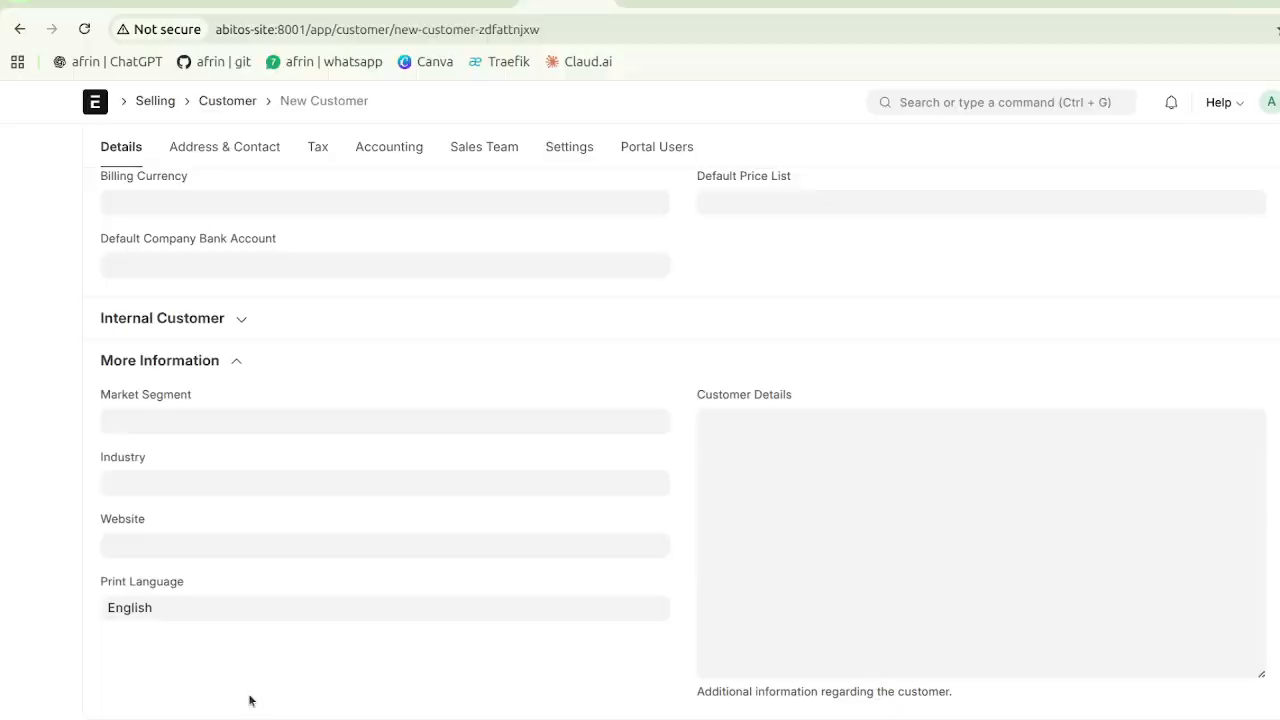
left_click(186, 419)
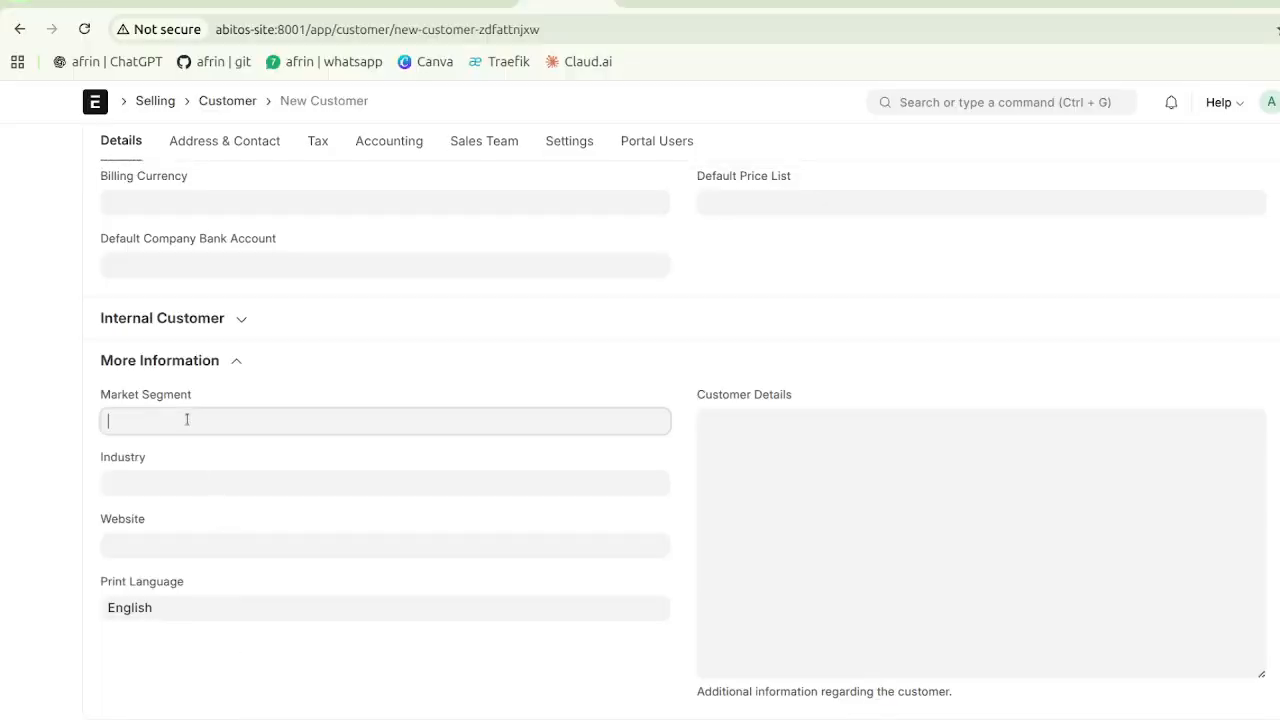
left_click(309, 387)
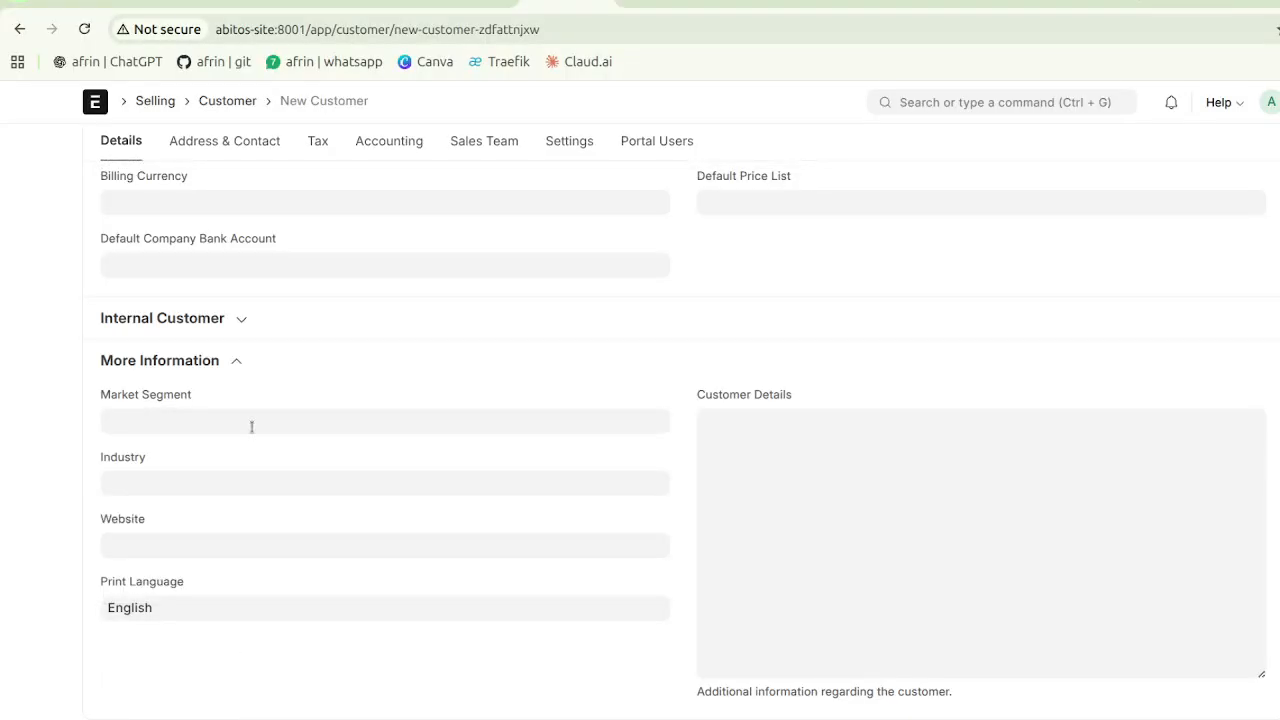
left_click(207, 484)
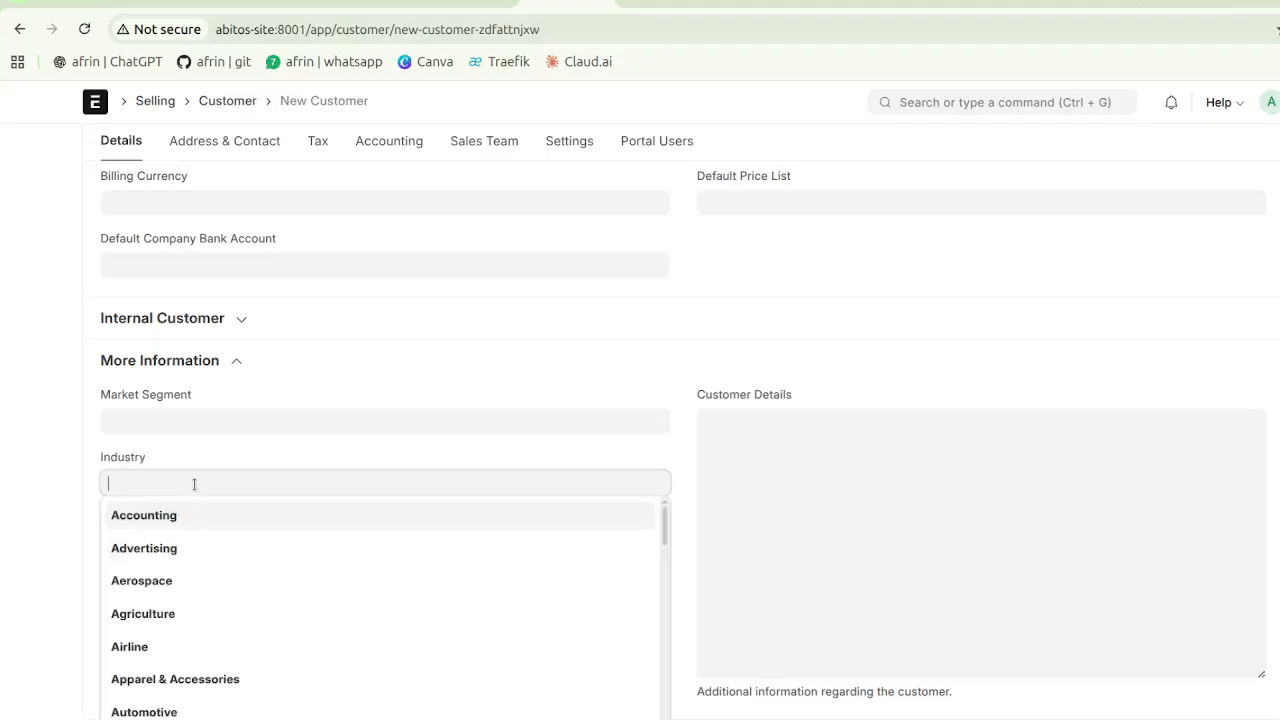
left_click(222, 453)
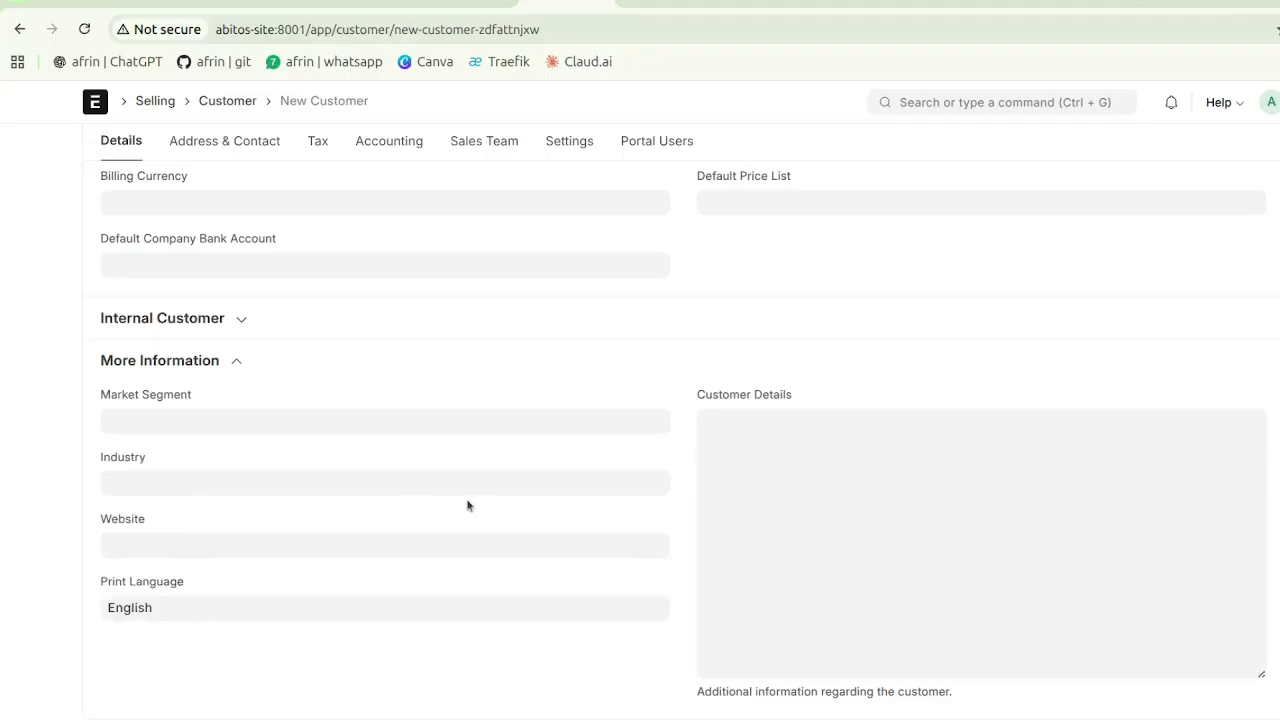
left_click(757, 452)
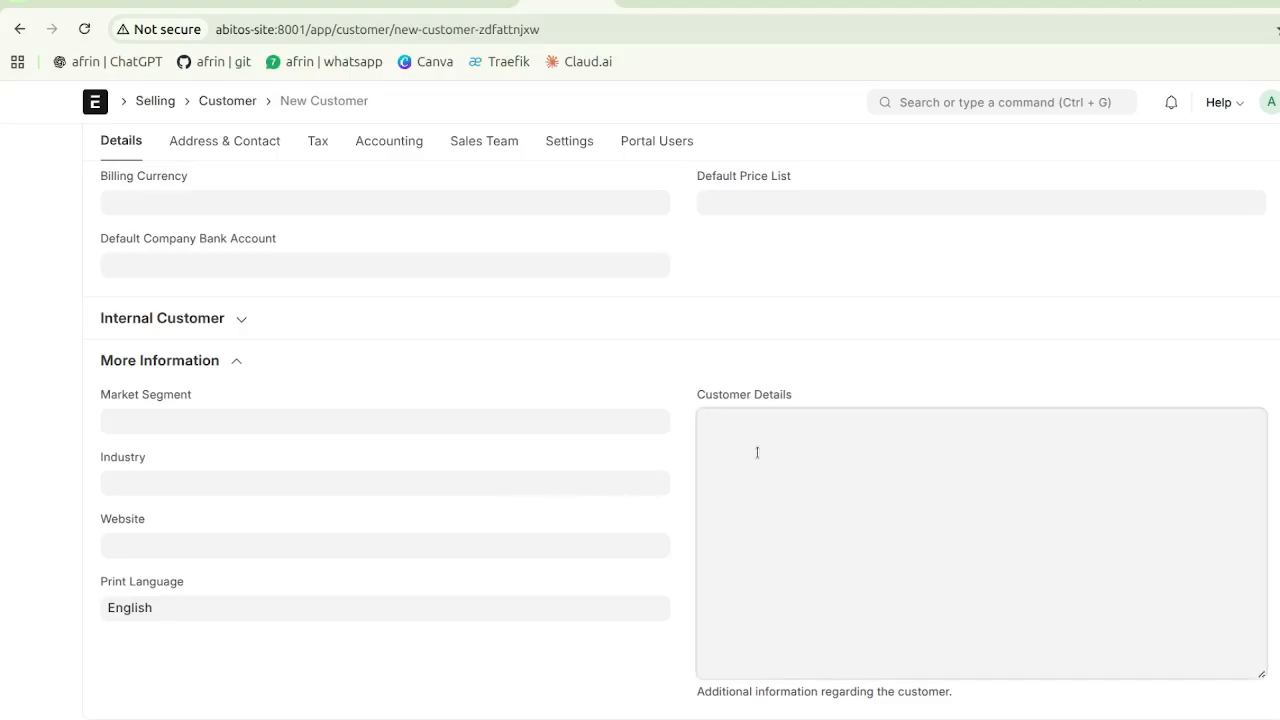
left_click(605, 383)
scroll(604, 385, "up", 5)
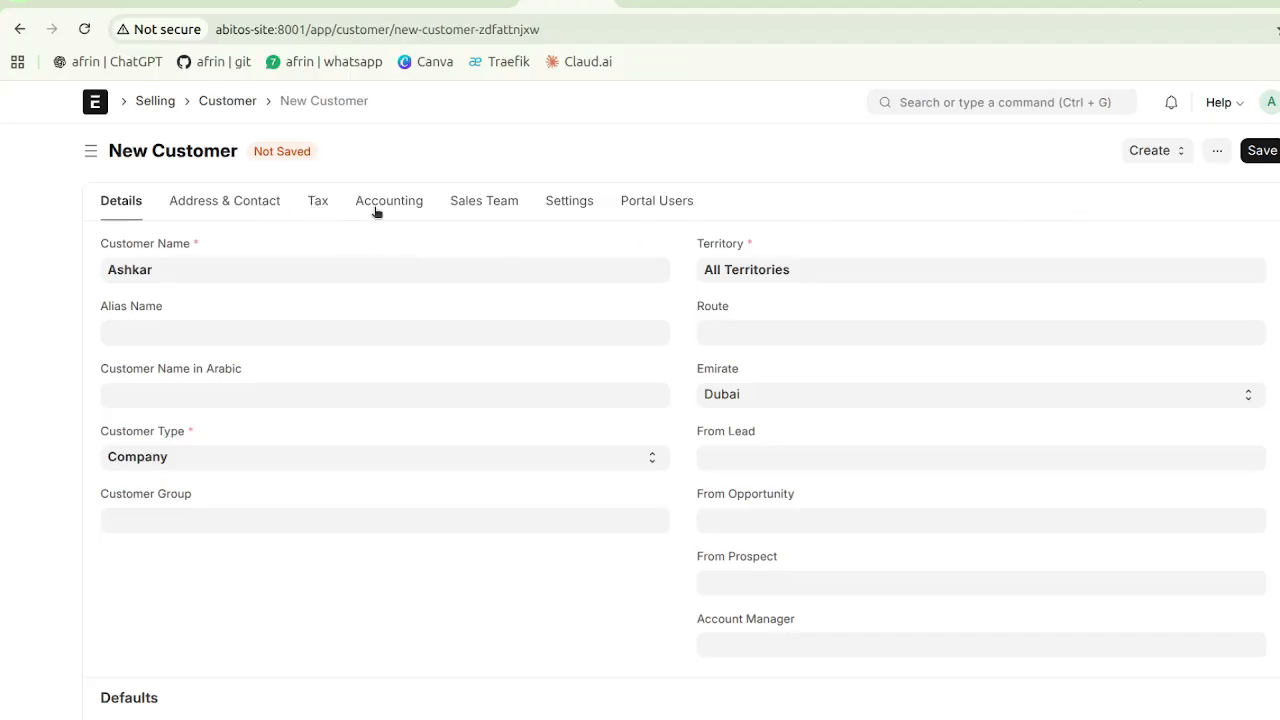
- Save the new customer and view its still-empty Address & Contact section
left_click(253, 203)
left_click(119, 204)
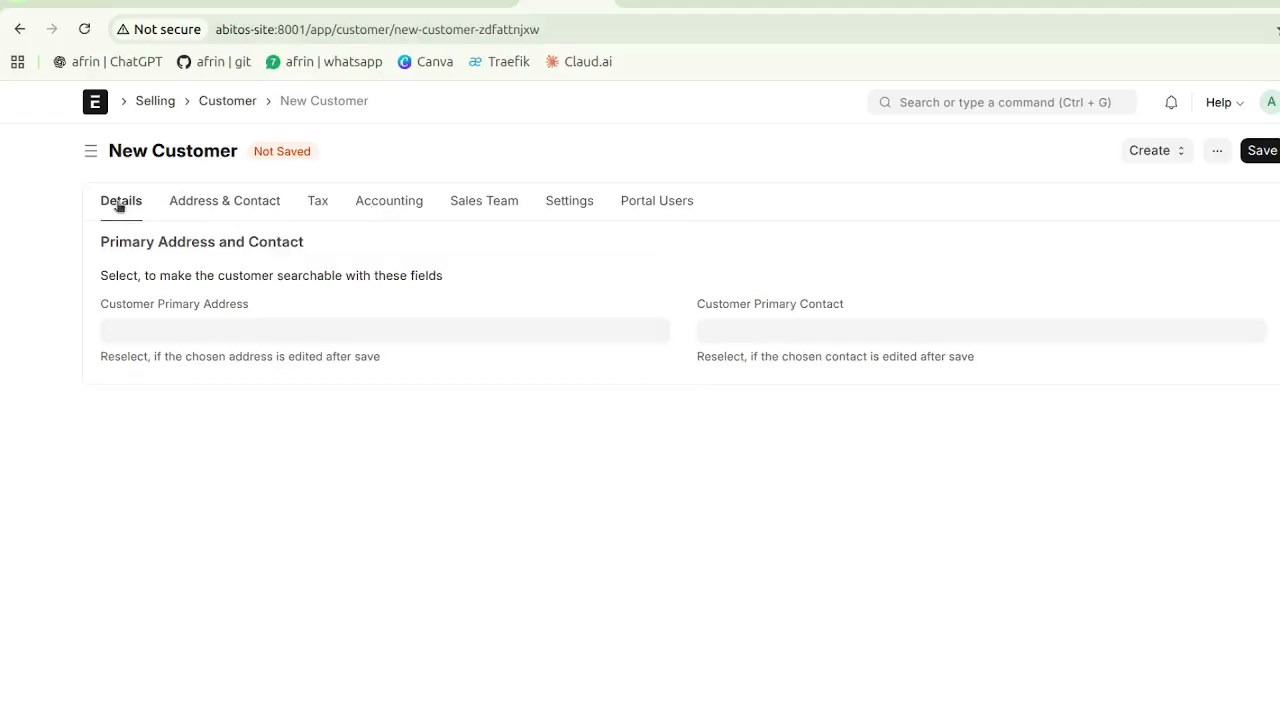
left_click(1255, 151)
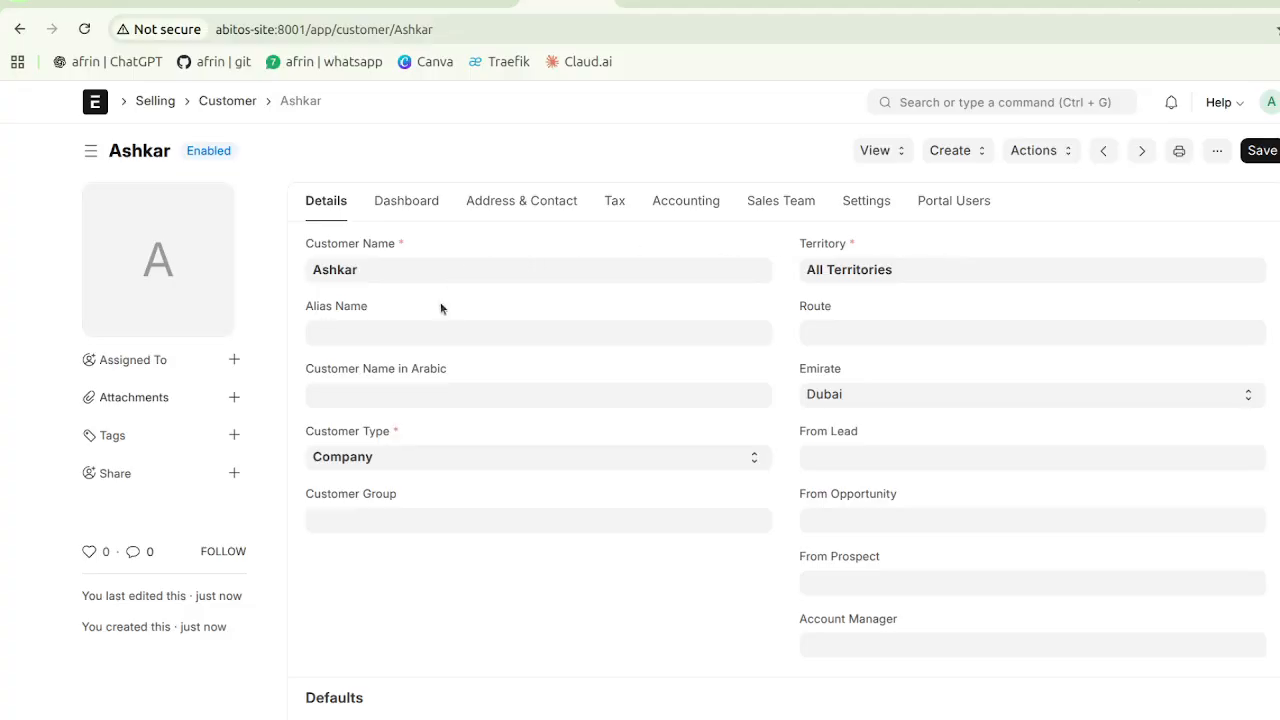
left_click(505, 208)
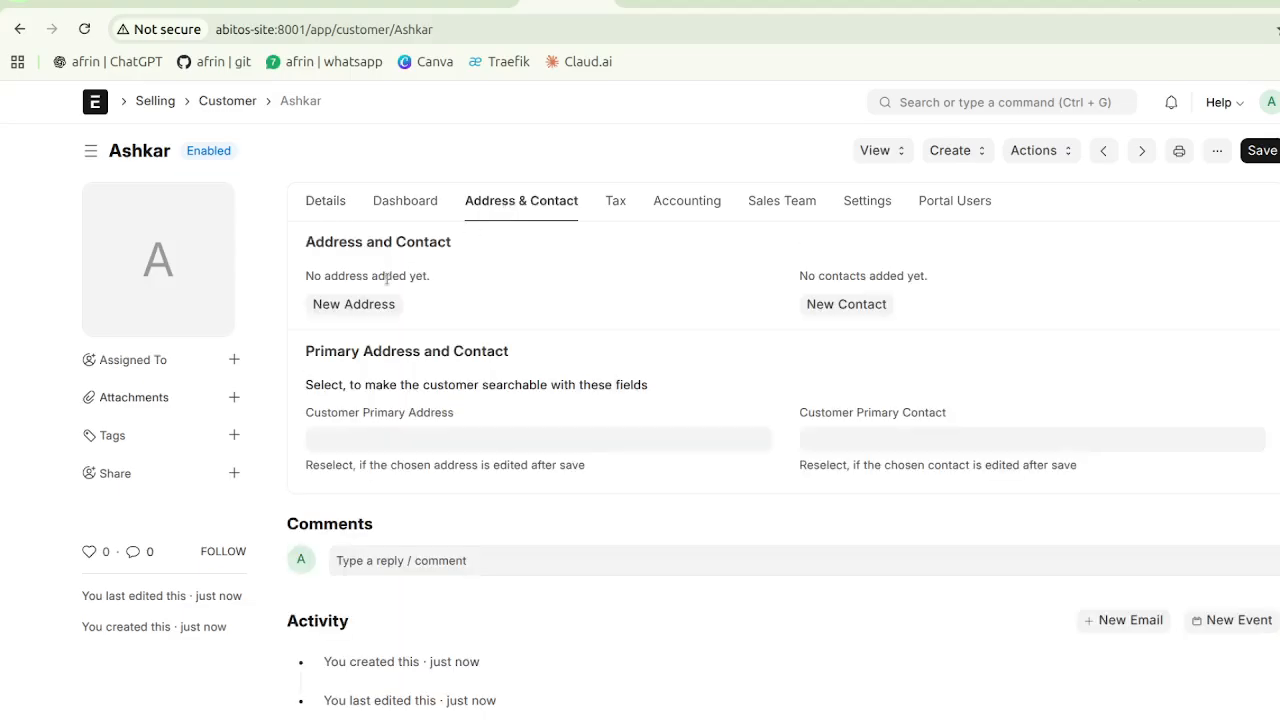
- Start a Billing address titled 'Ashak Address' and enter its first address line and city
left_click(387, 310)
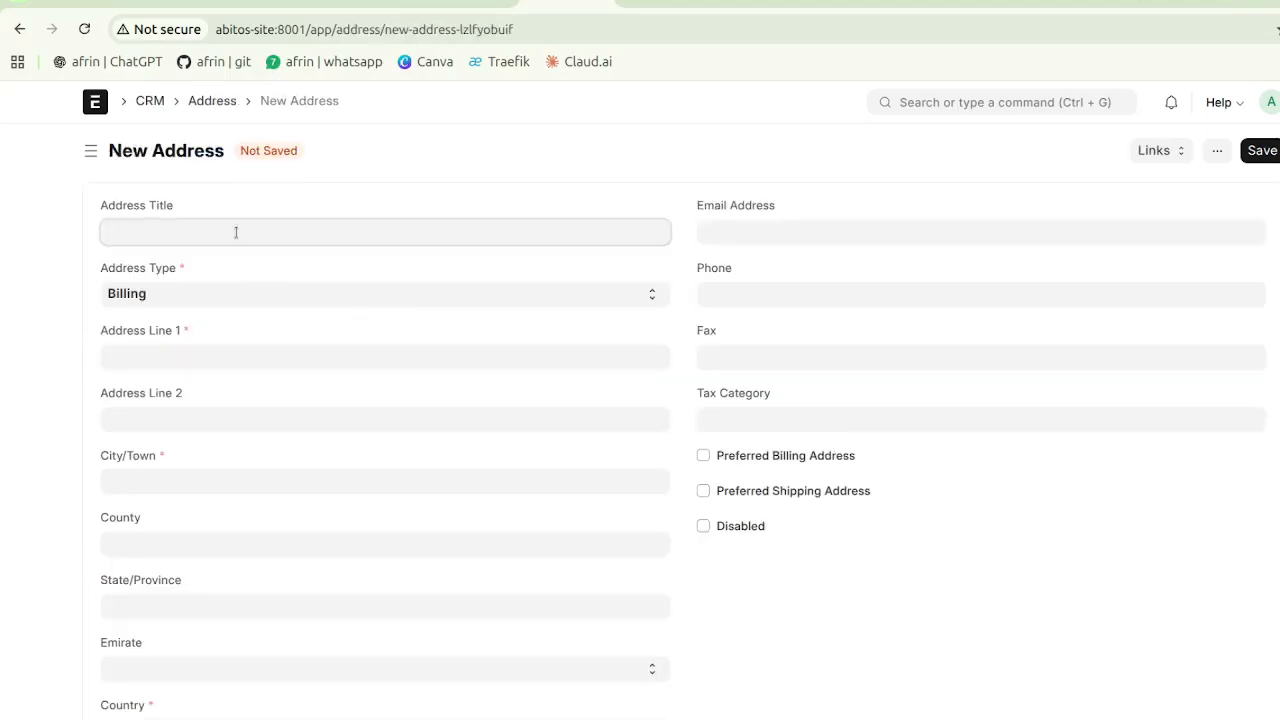
type("Ashak Address")
left_click(204, 291)
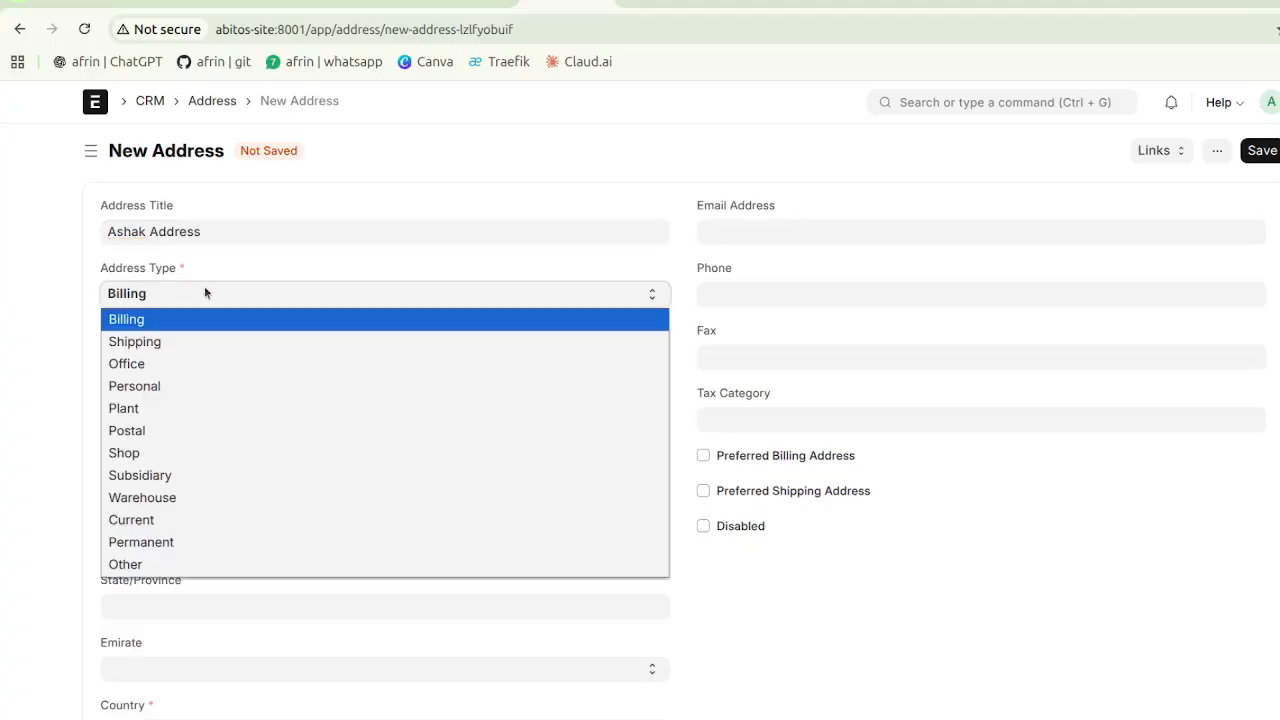
left_click(165, 318)
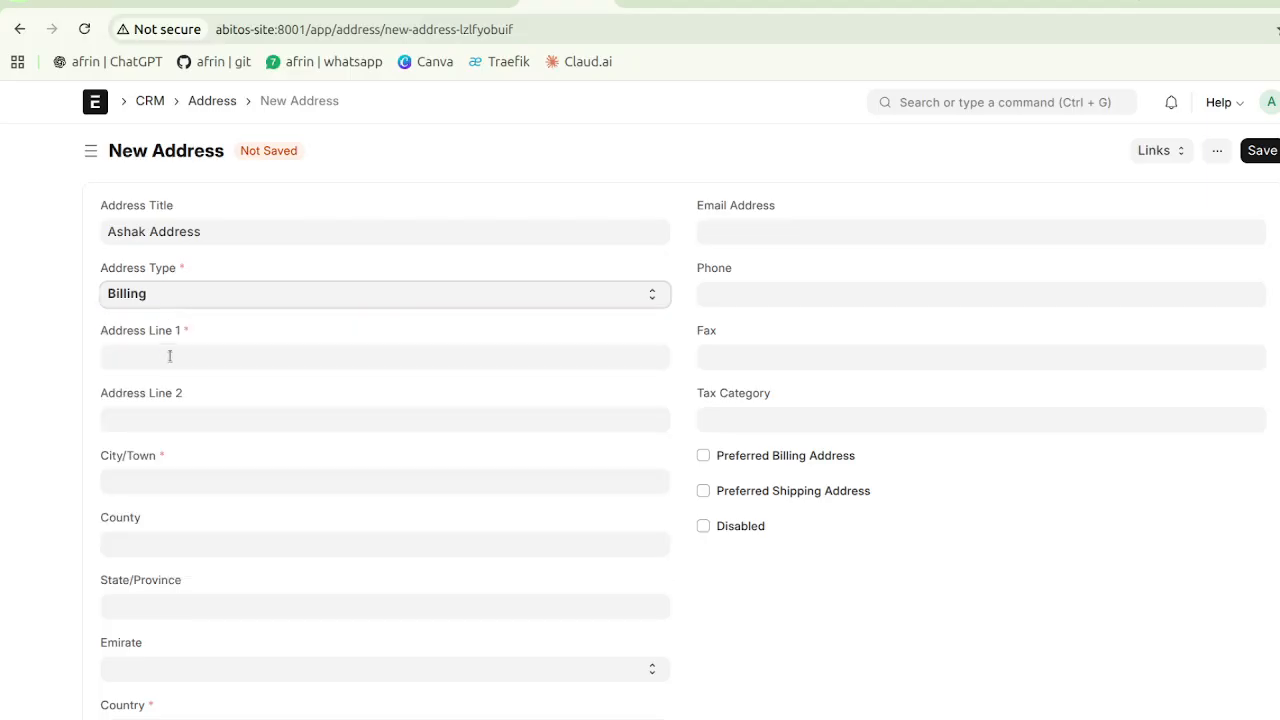
left_click(168, 356)
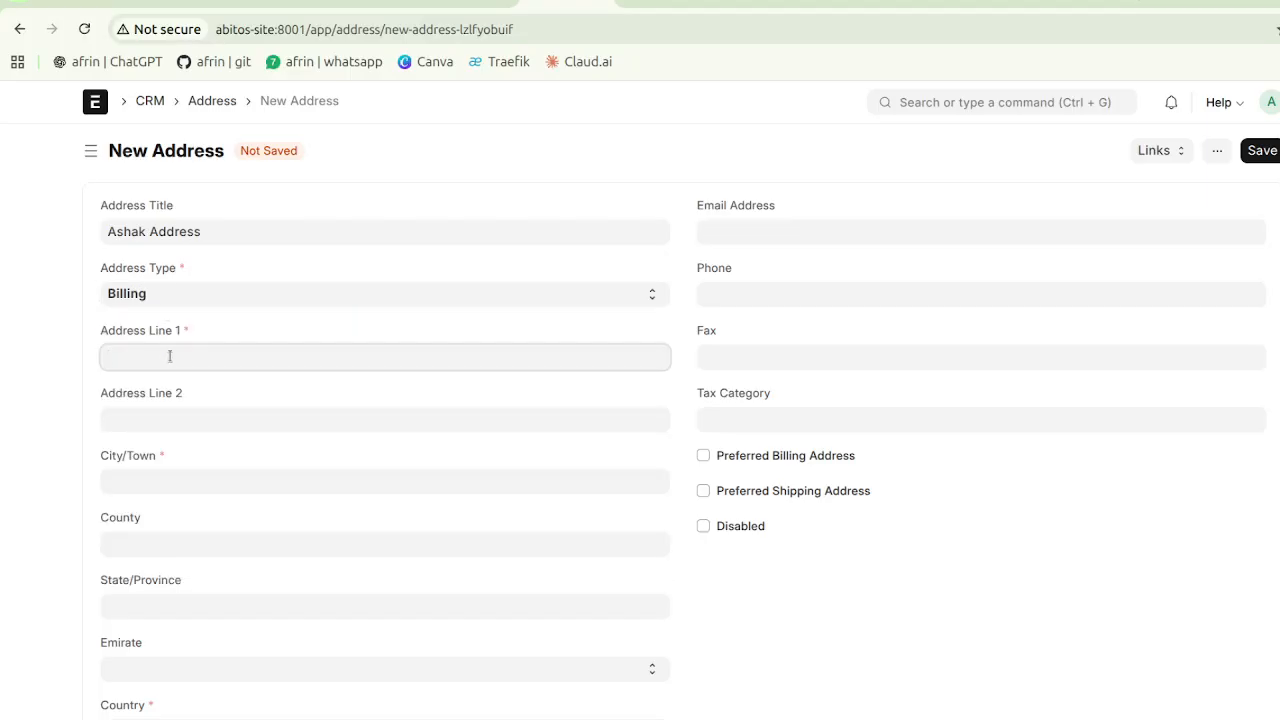
type("Ab")
key("BackSpace")
type("bu")
key("BackSpace")
key("BackSpace")
key("BackSpace")
key("BackSpace")
type("Palliikkal")
left_click(174, 479)
type("A")
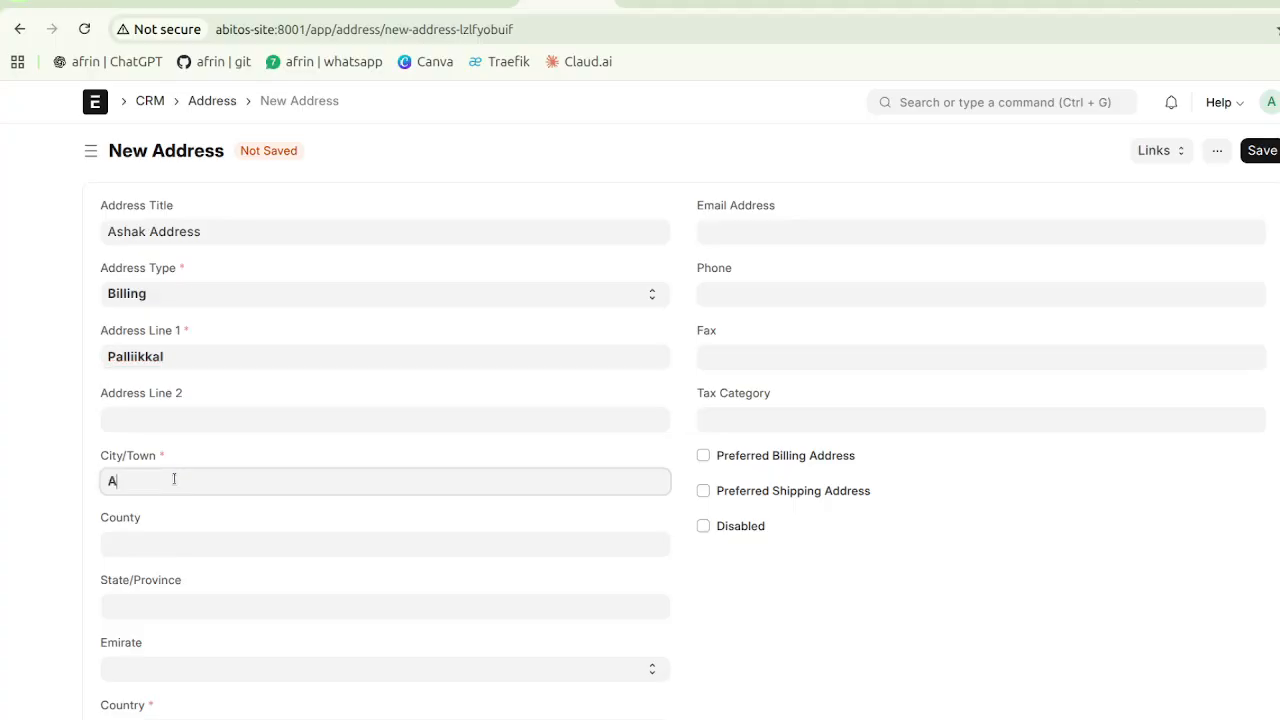
type("bu hail")
- Set the address emirate to Dubai and fill in the postal code
scroll(174, 479, "down", 3)
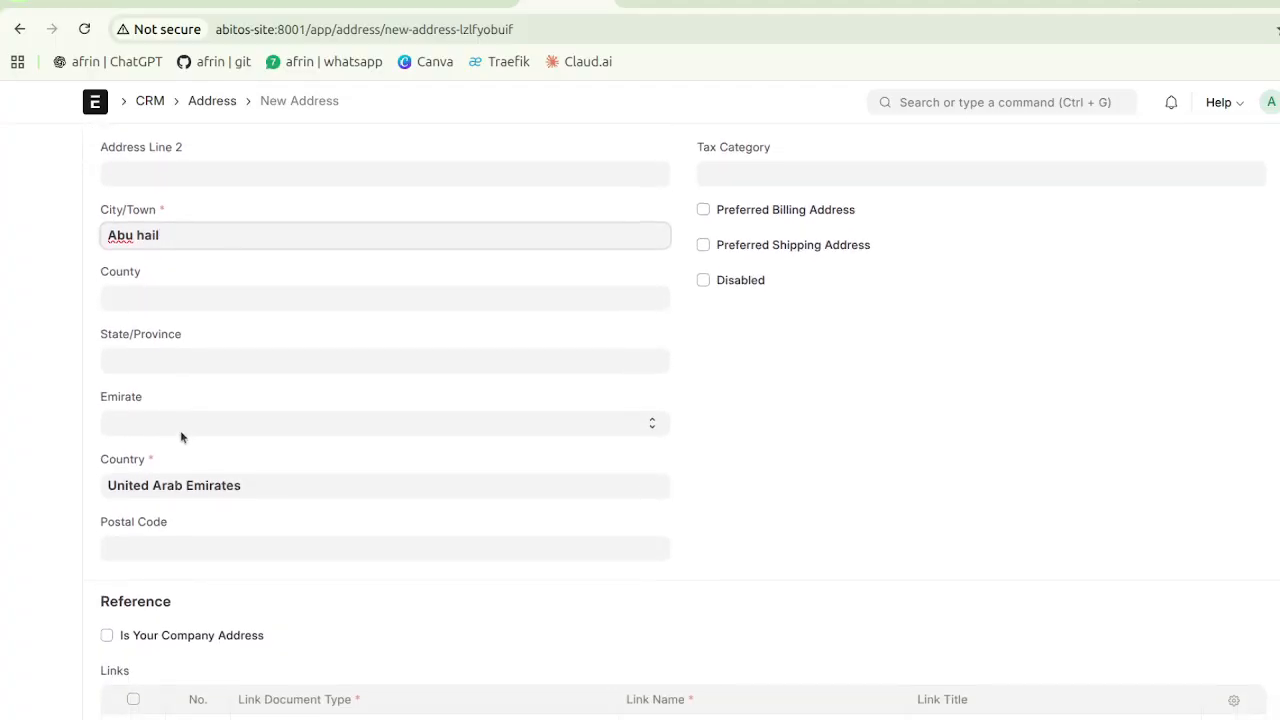
left_click(184, 413)
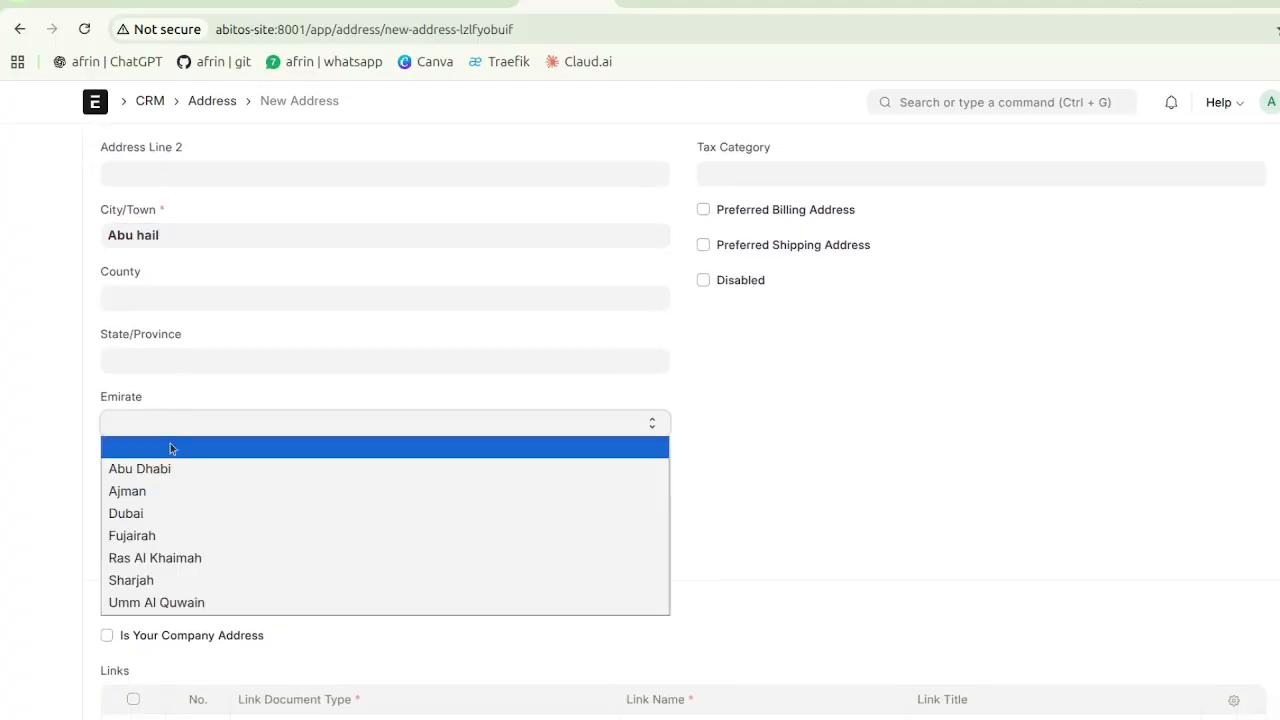
left_click(137, 513)
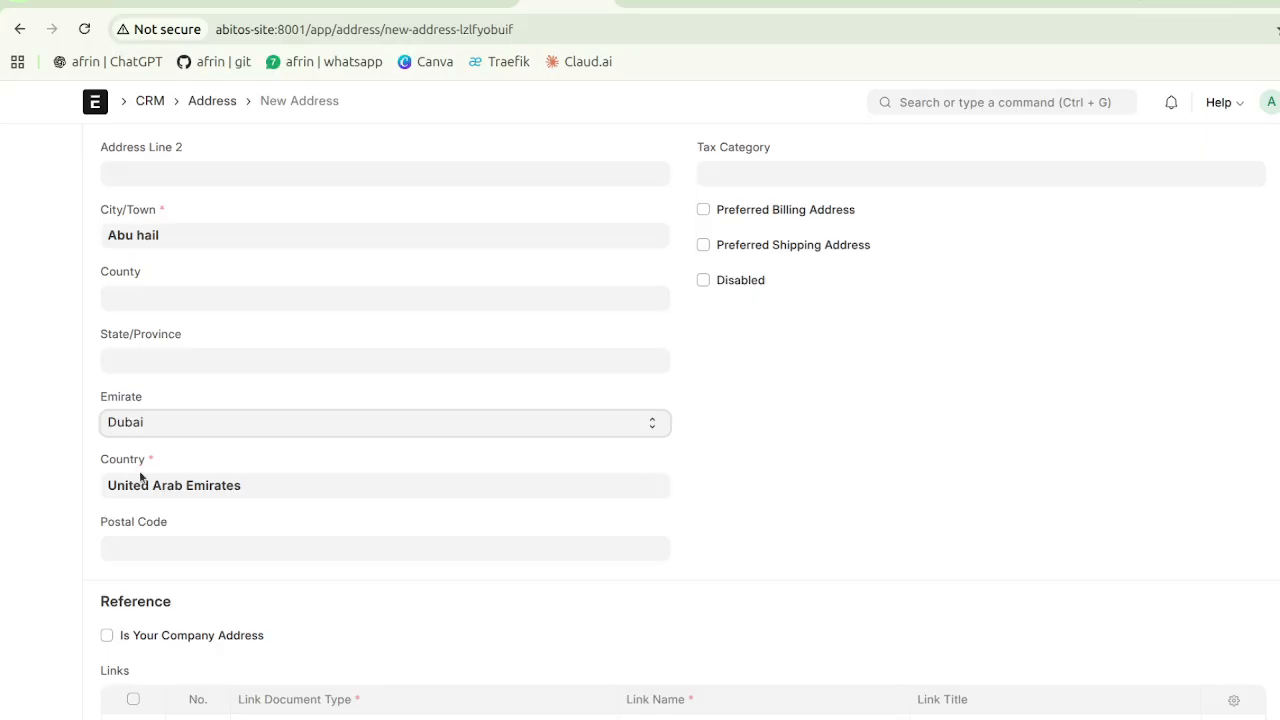
scroll(160, 329, "up", 3)
scroll(160, 330, "down", 4)
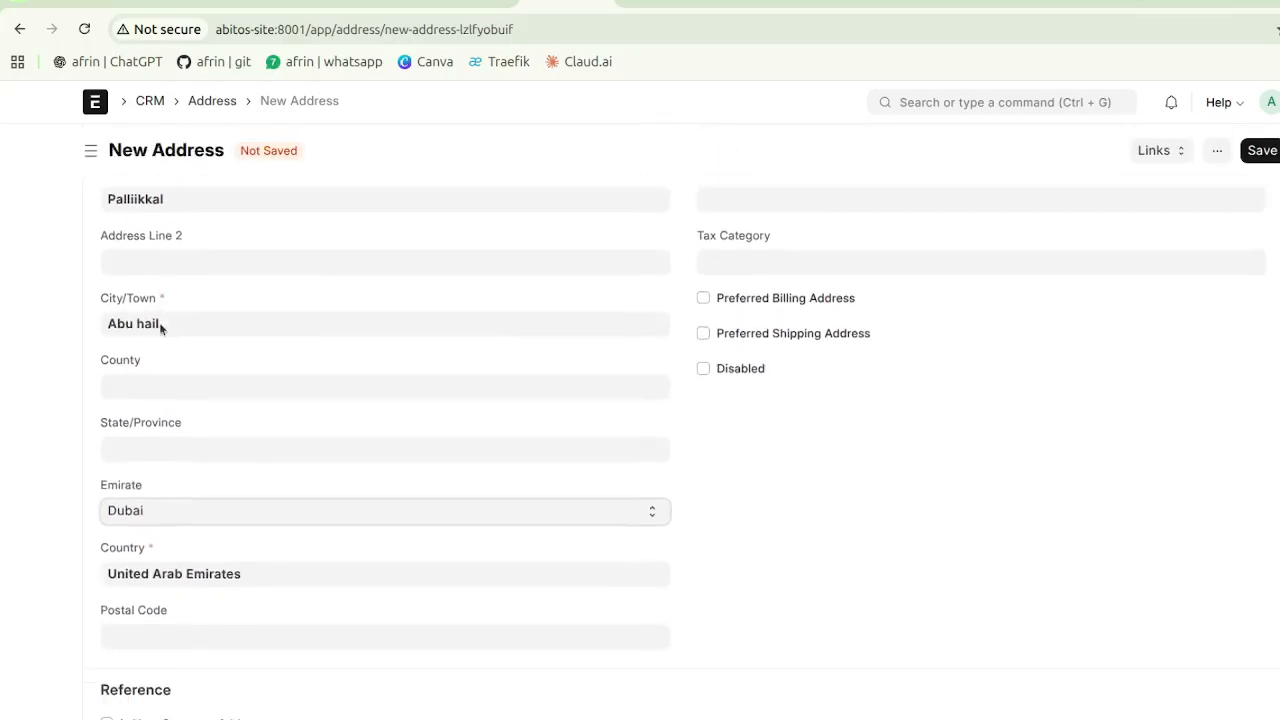
left_click(183, 472)
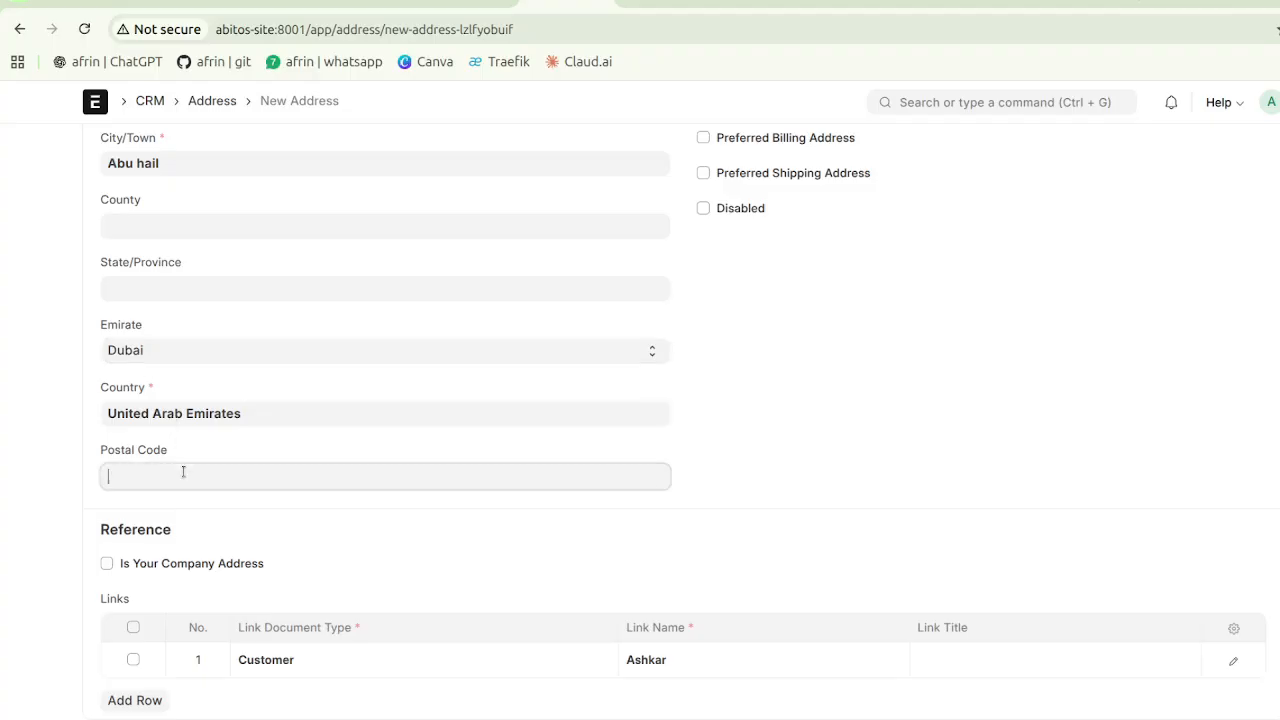
type("1234")
left_click(251, 441)
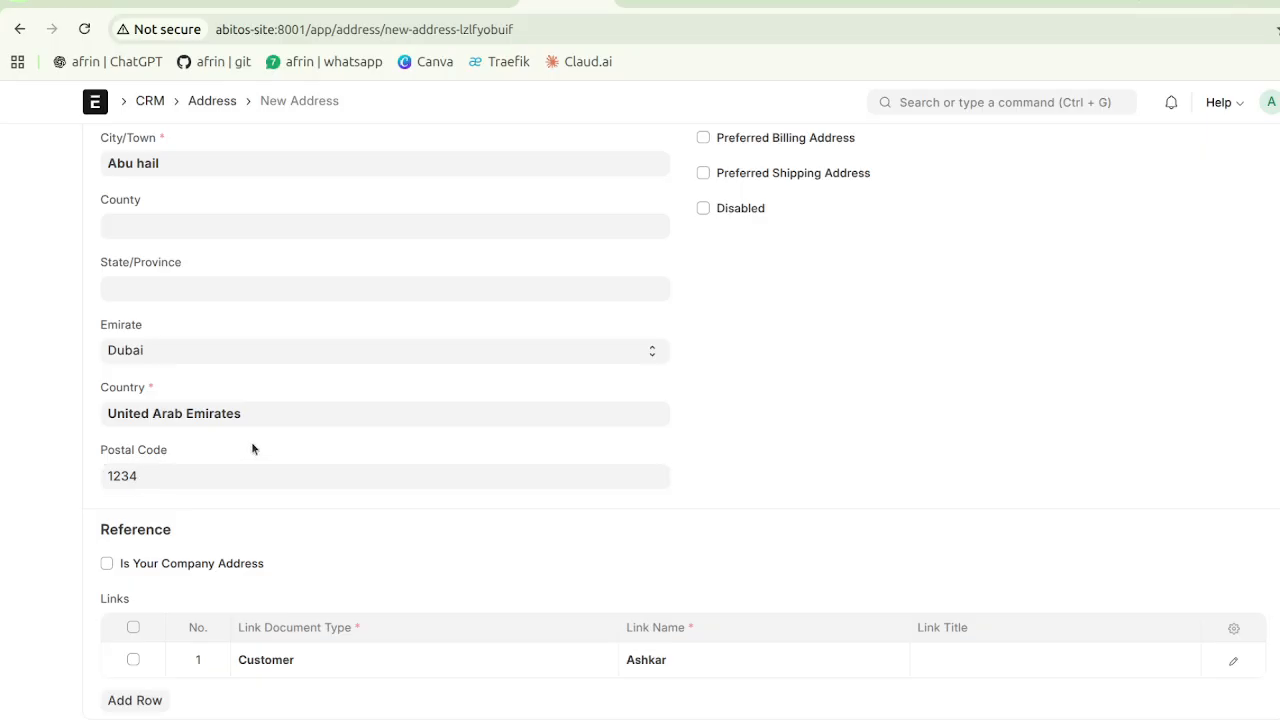
scroll(390, 348, "up", 3)
scroll(390, 348, "up", 1)
- Add the customer's e-mail and phone number and mark it the preferred billing address
left_click(782, 229)
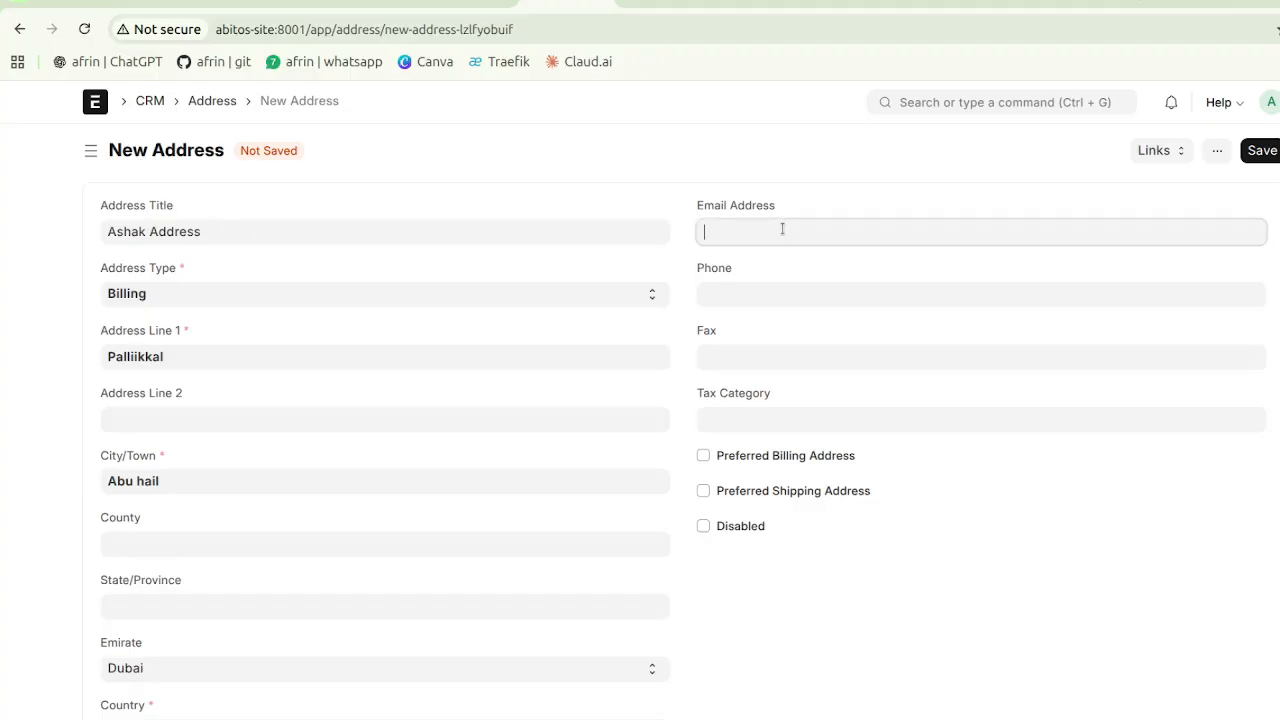
type("As")
key("BackSpace")
key("BackSpace")
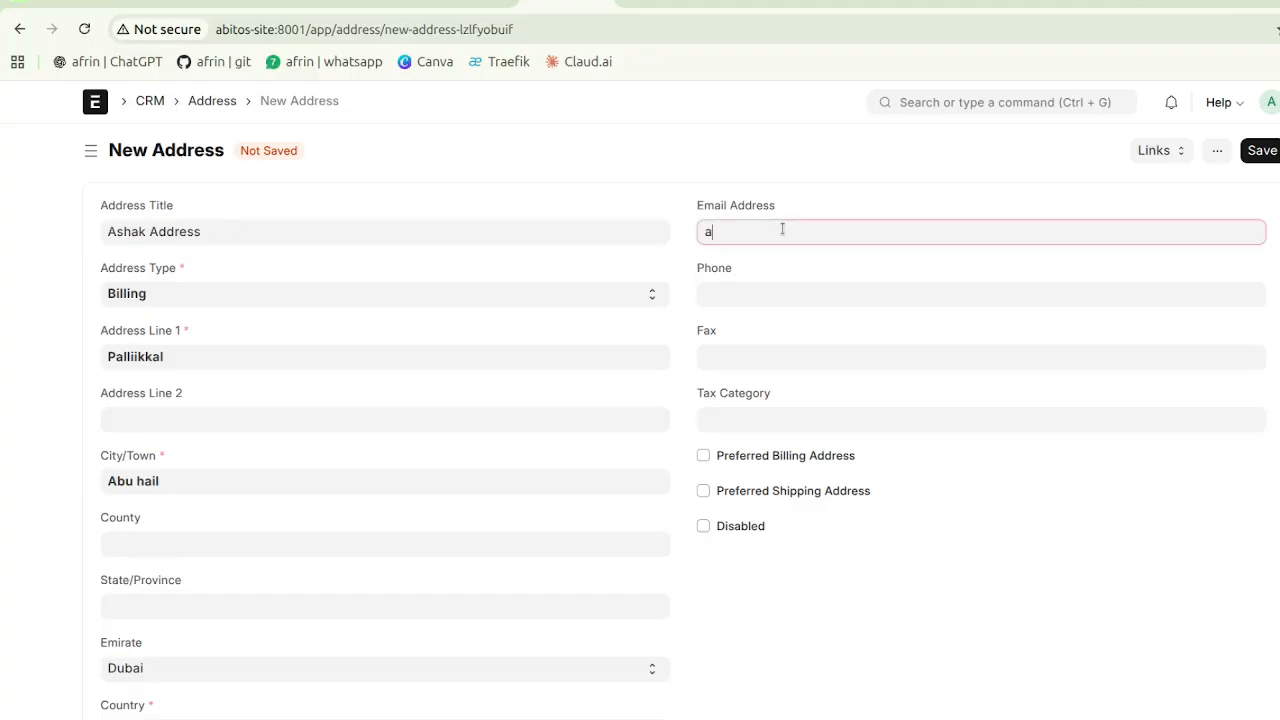
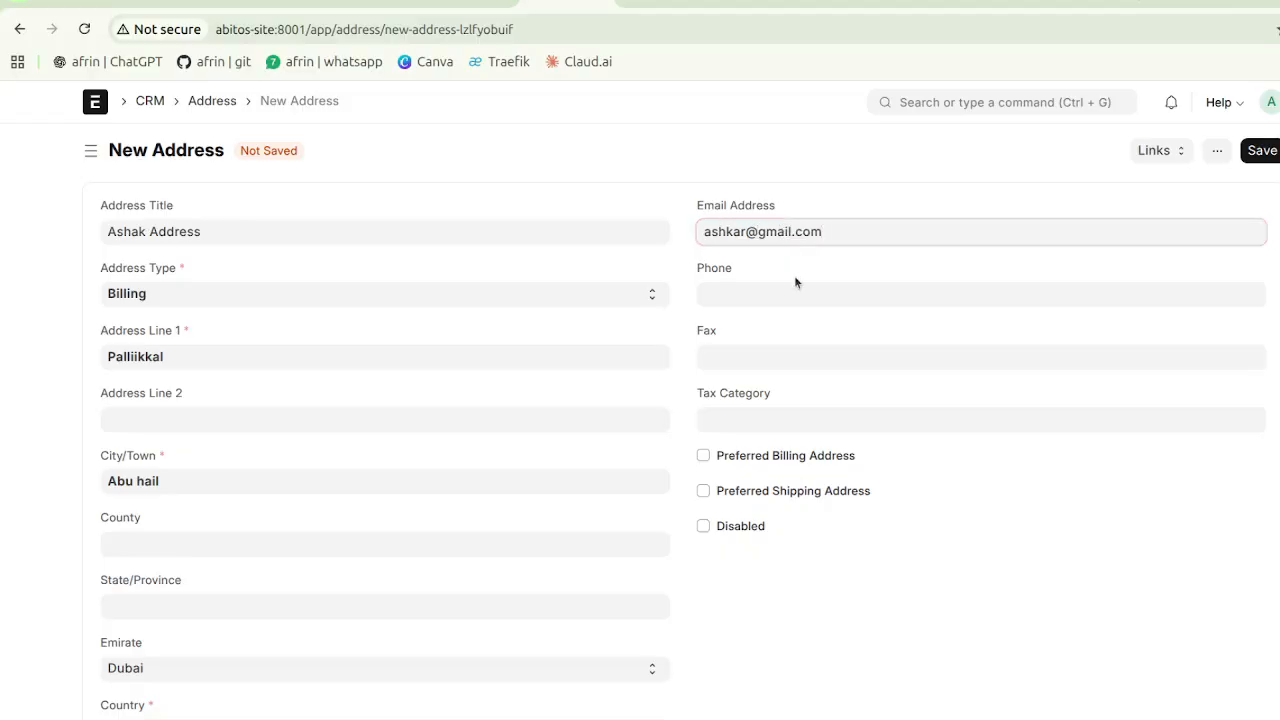
left_click(801, 296)
type("23456")
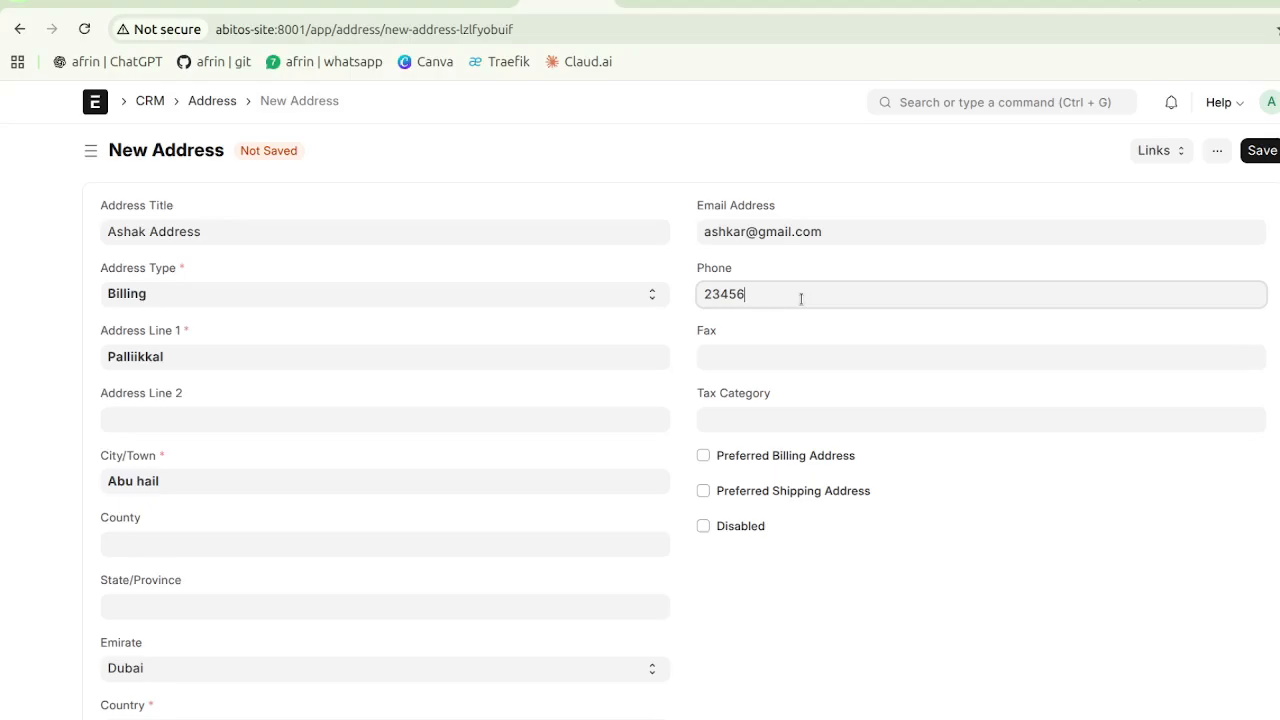
type("786")
left_click(738, 354)
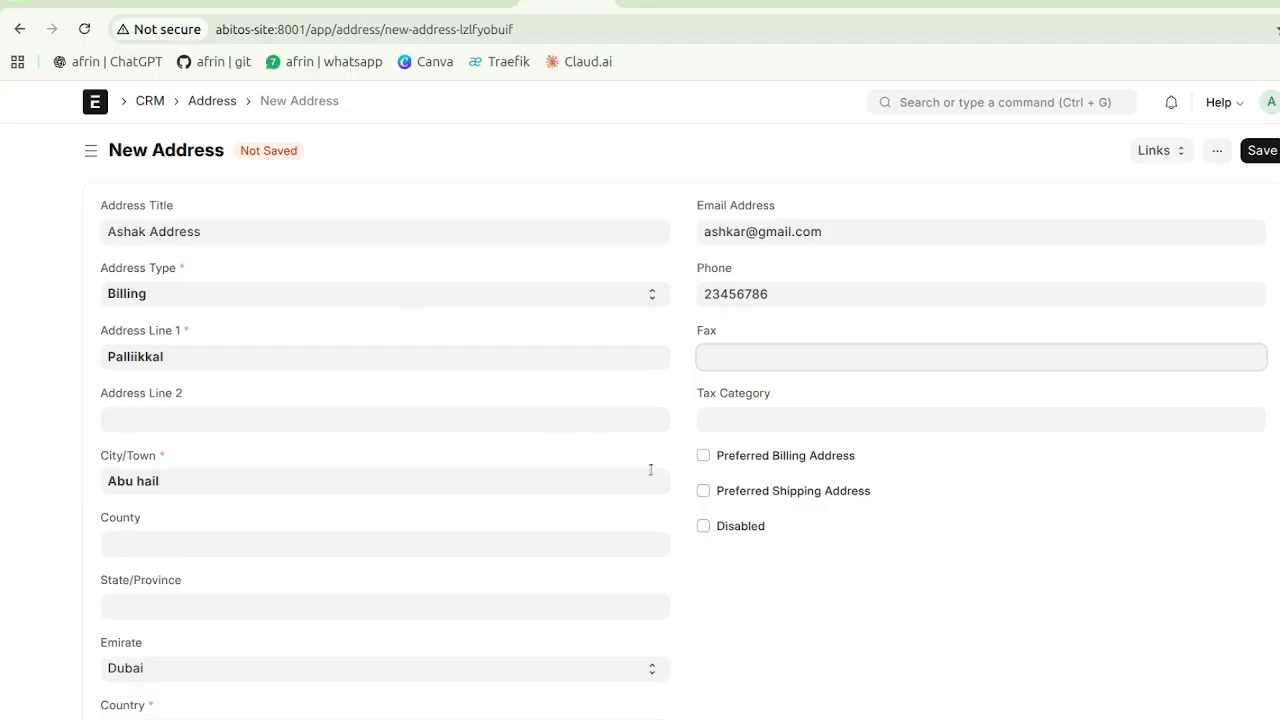
left_click(703, 456)
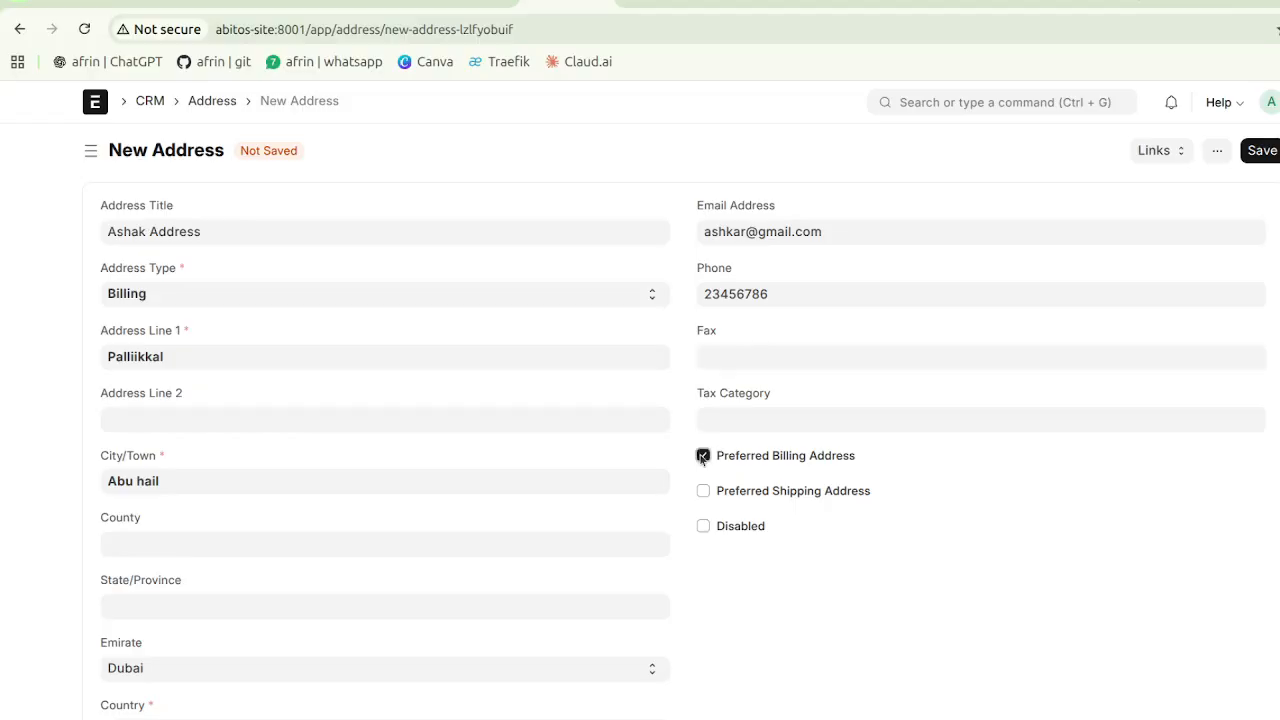
scroll(832, 507, "down", 3)
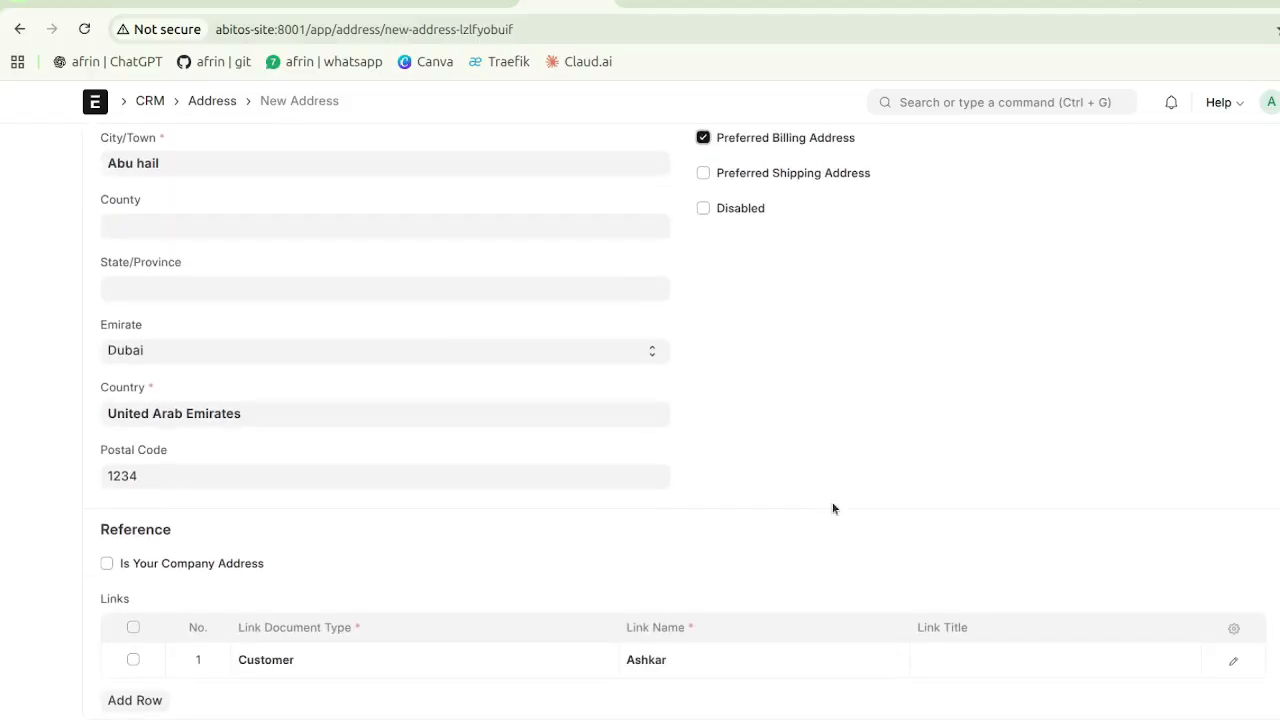
scroll(832, 508, "up", 3)
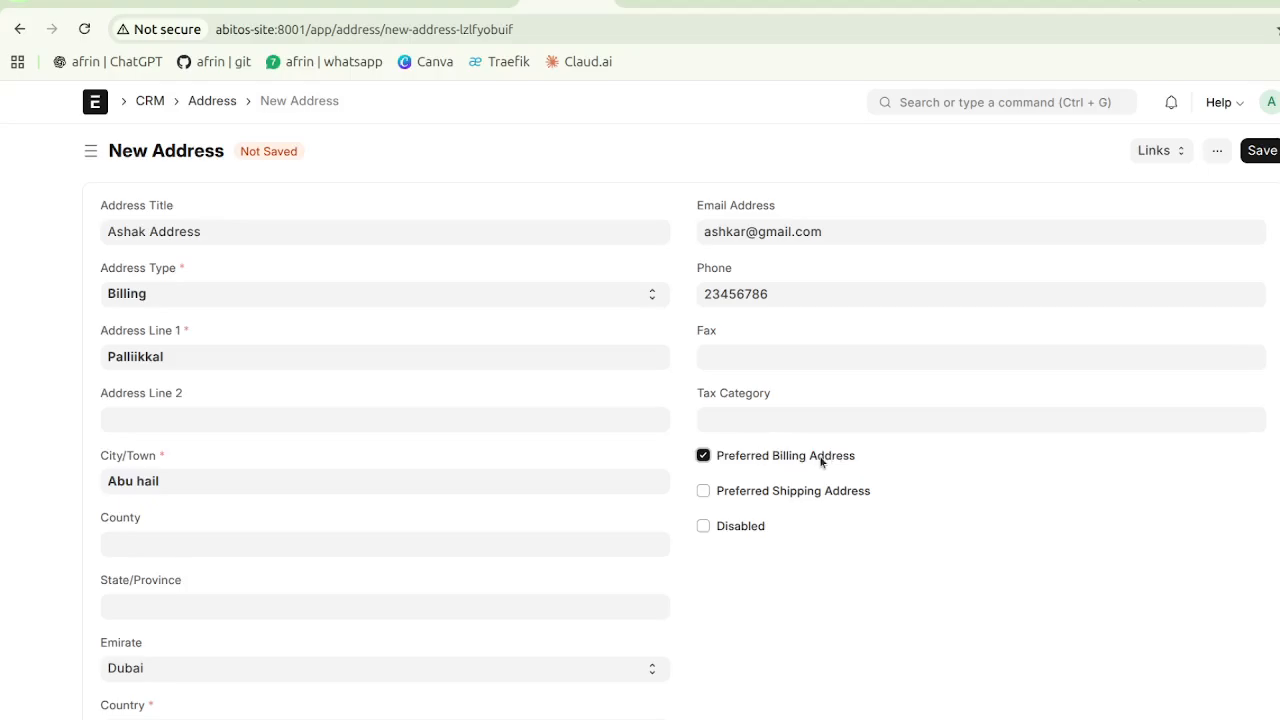
- Save Ashak Address, then start a preferred-shipping address but abandon it for the customer
left_click(1265, 154)
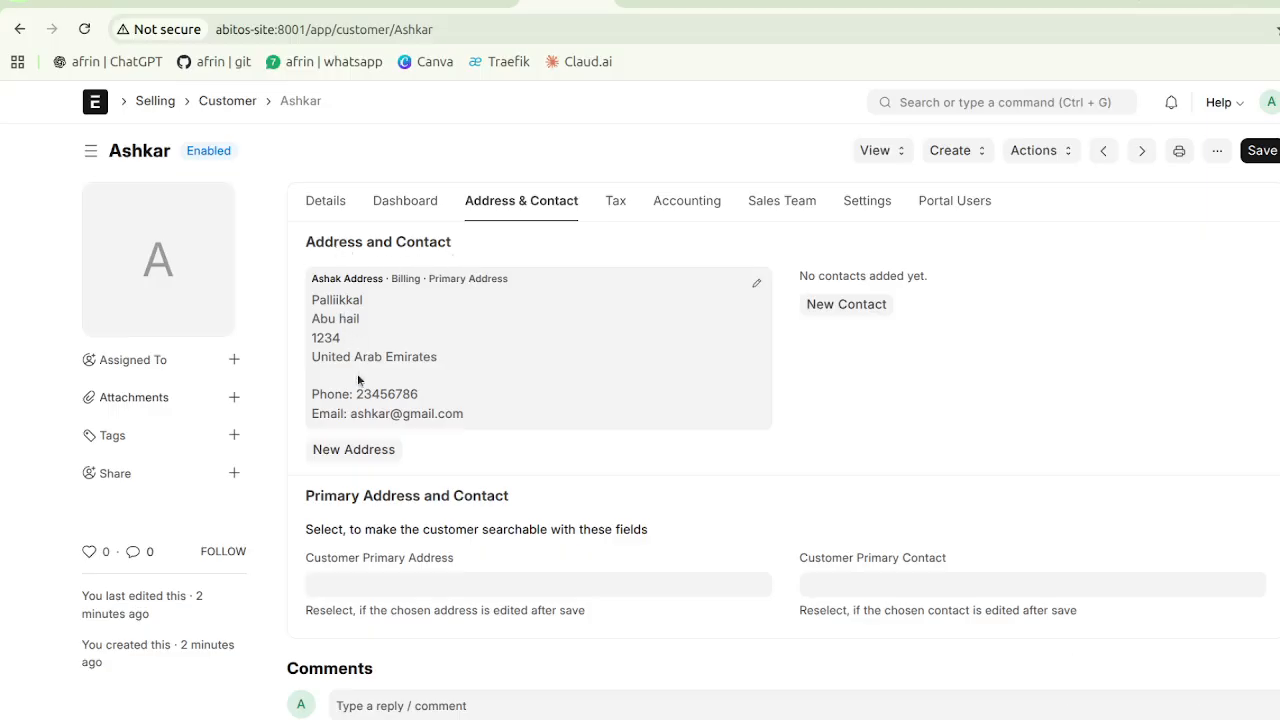
left_click(357, 449)
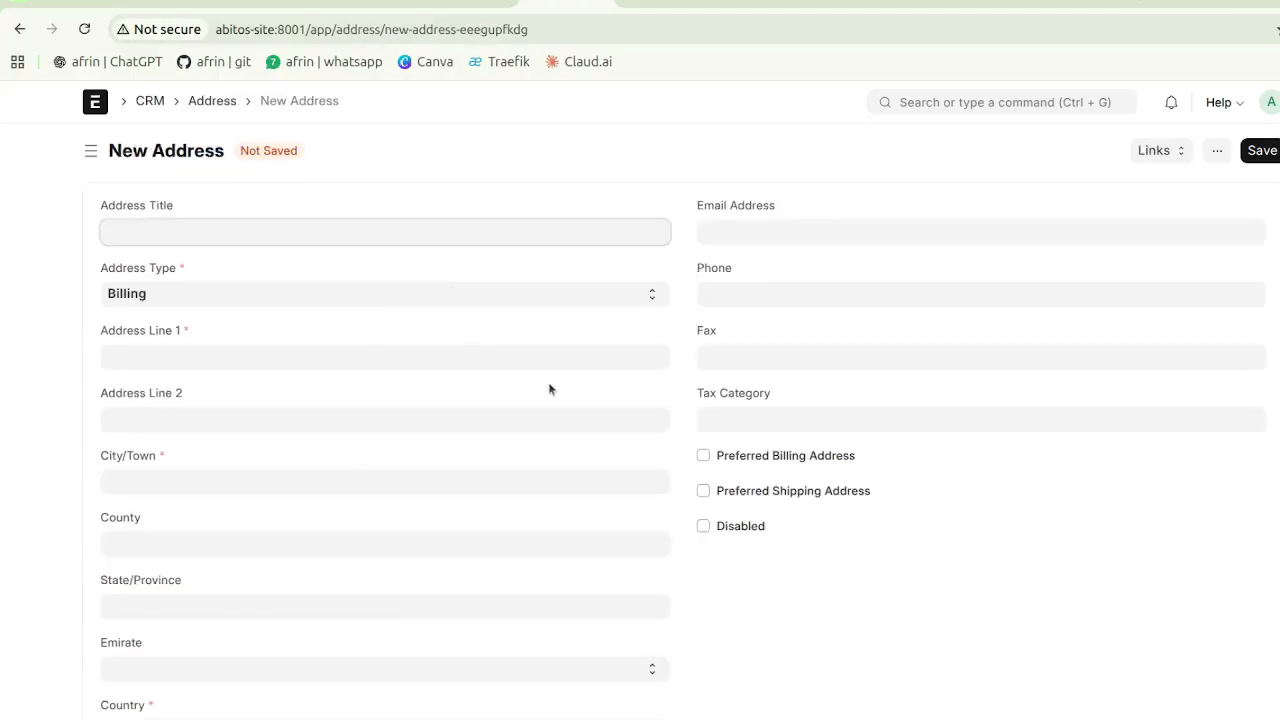
left_click(703, 490)
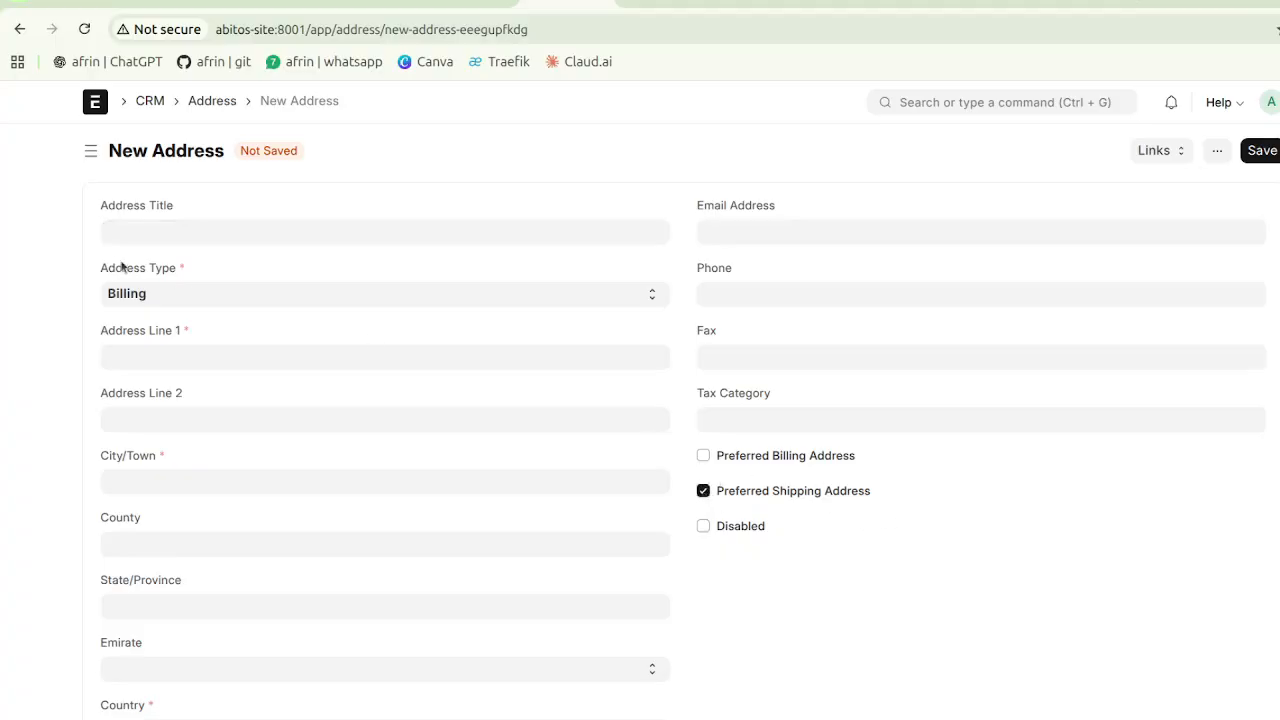
left_click(19, 29)
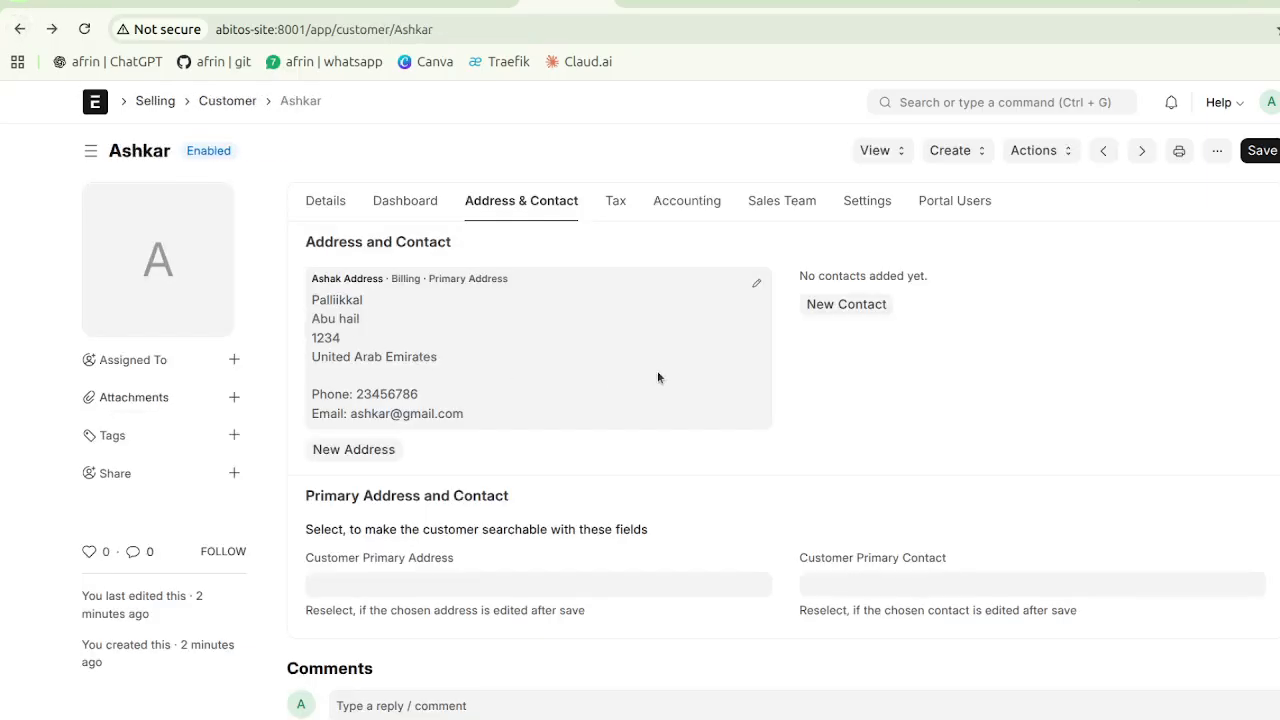
- Start a new contact for the customer and enter the contact's first name
left_click(836, 305)
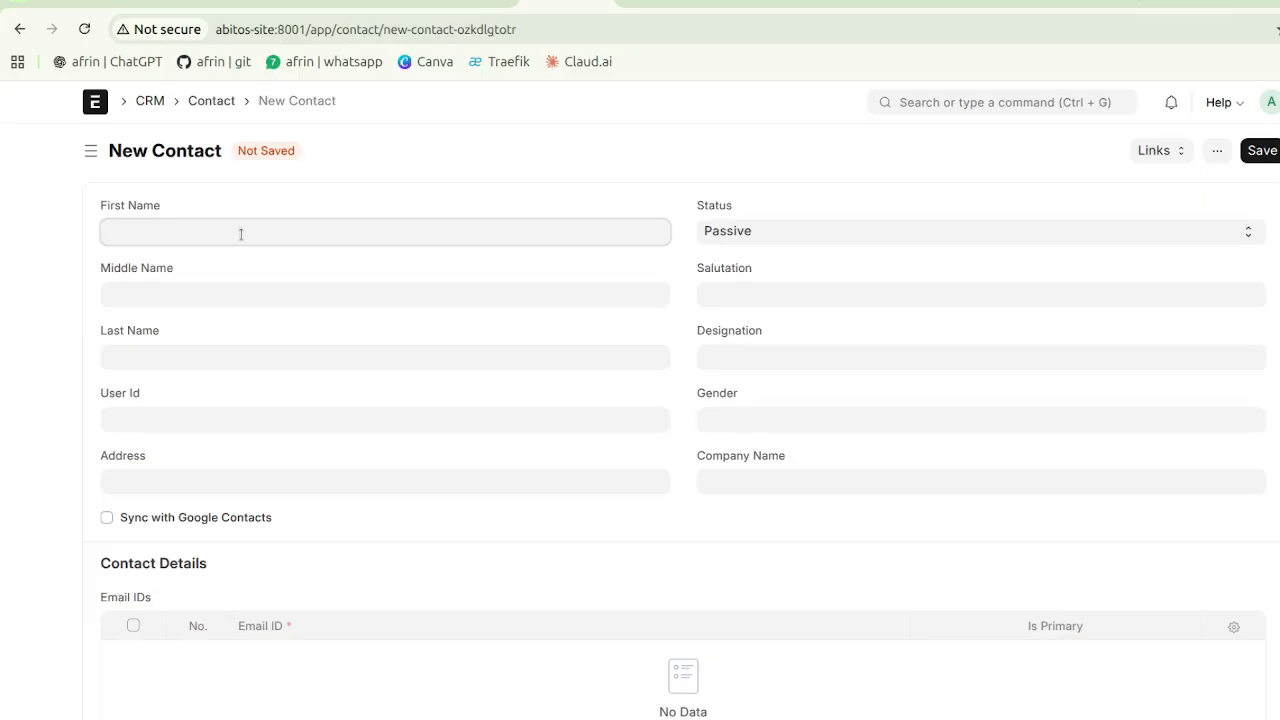
type("Ashkar")
scroll(645, 360, "down", 3)
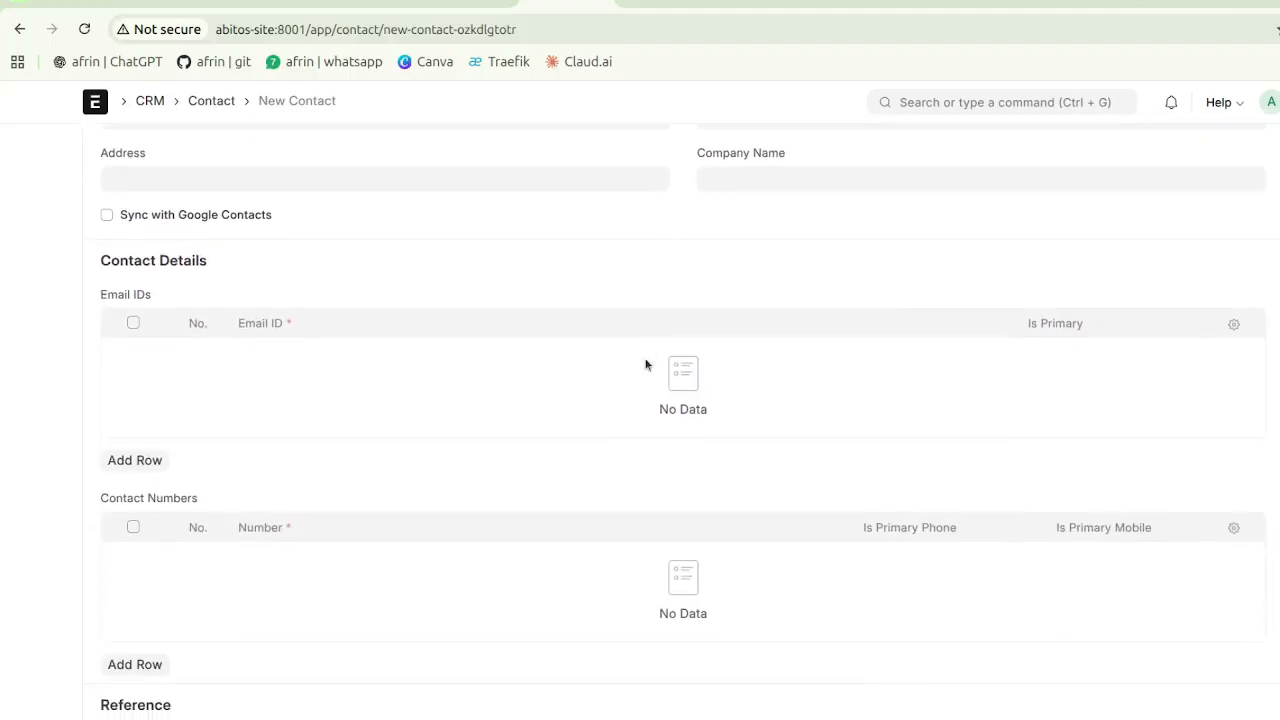
scroll(645, 365, "up", 1)
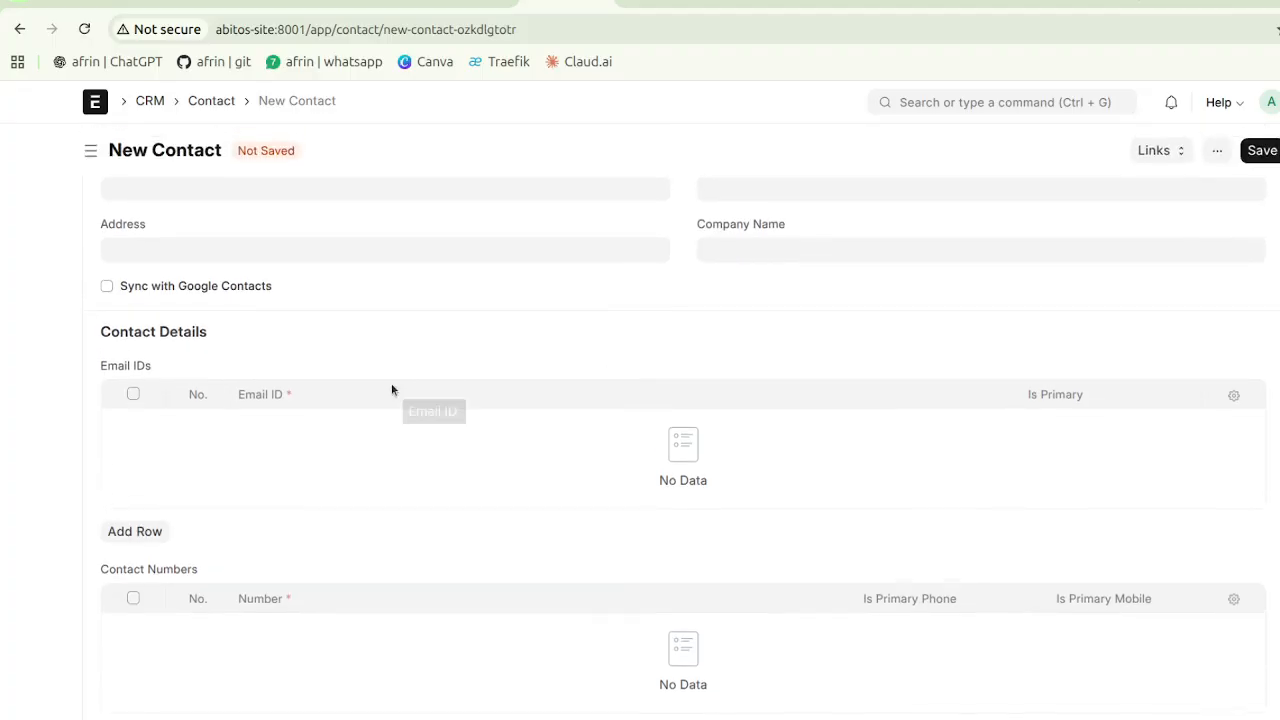
scroll(391, 389, "down", 2)
scroll(391, 389, "up", 1)
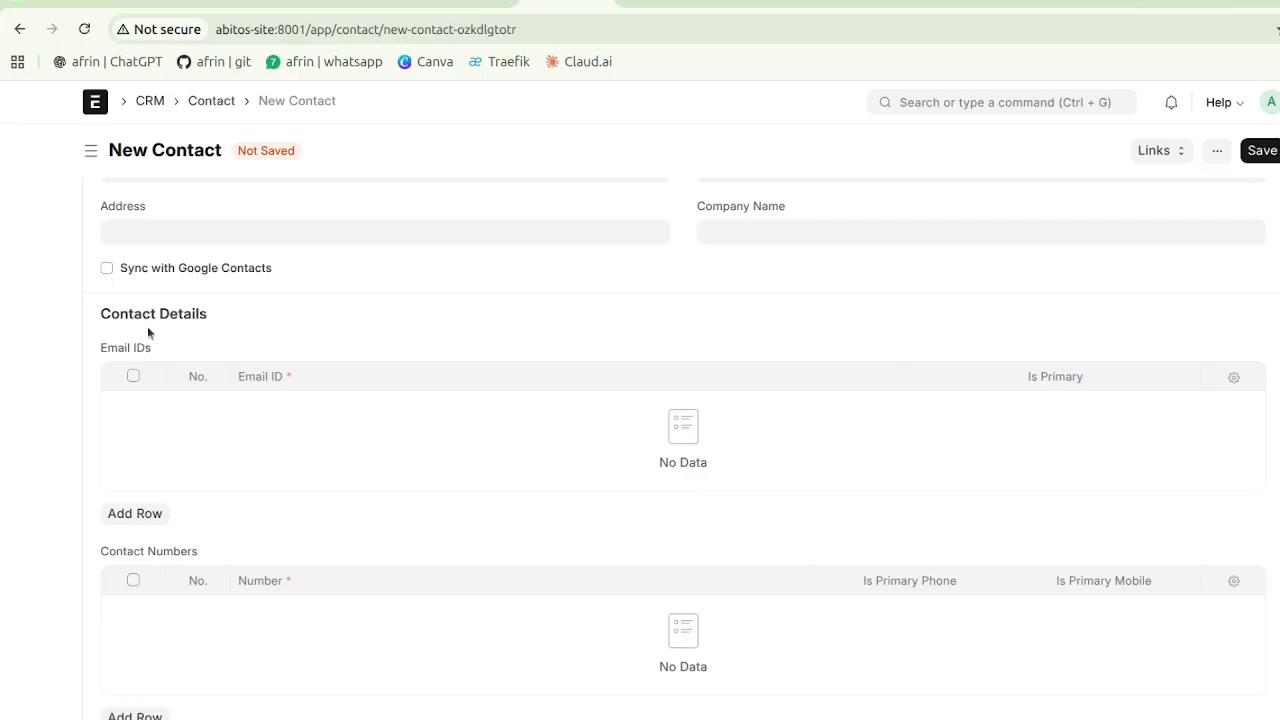
- Add and remove an empty e-mail row, then add a phone number marked as primary
left_click(150, 516)
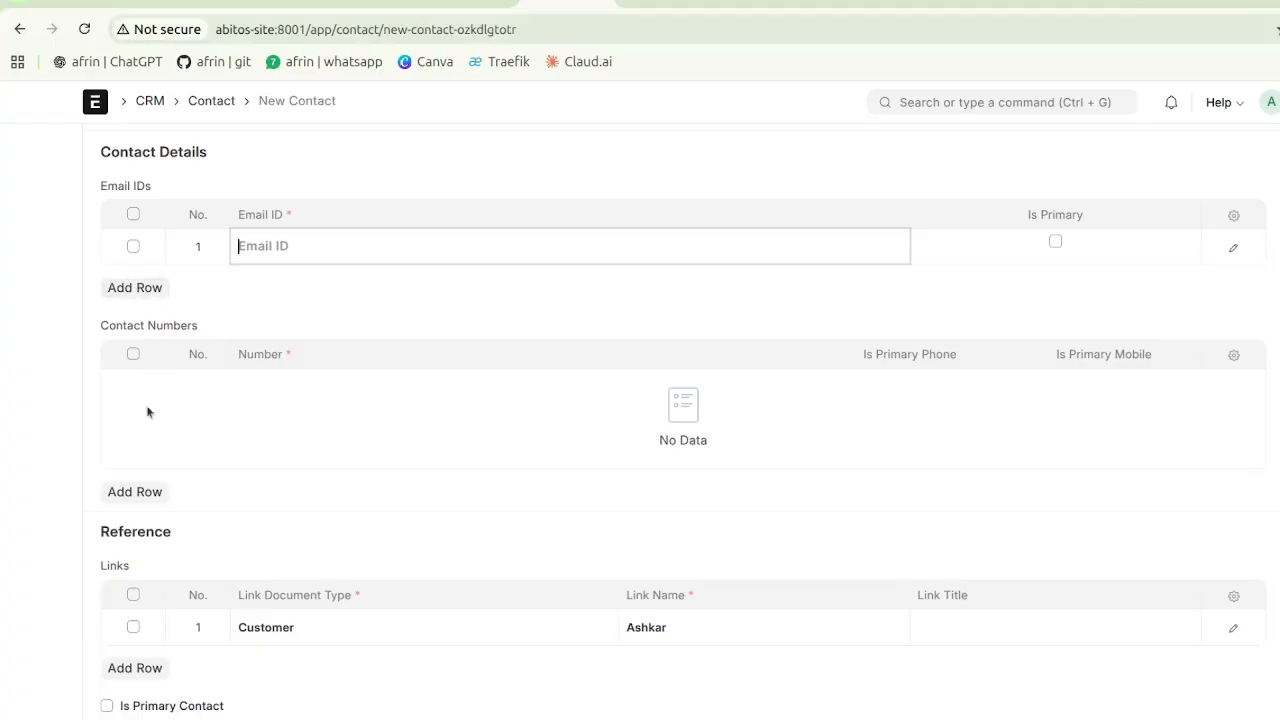
left_click(133, 246)
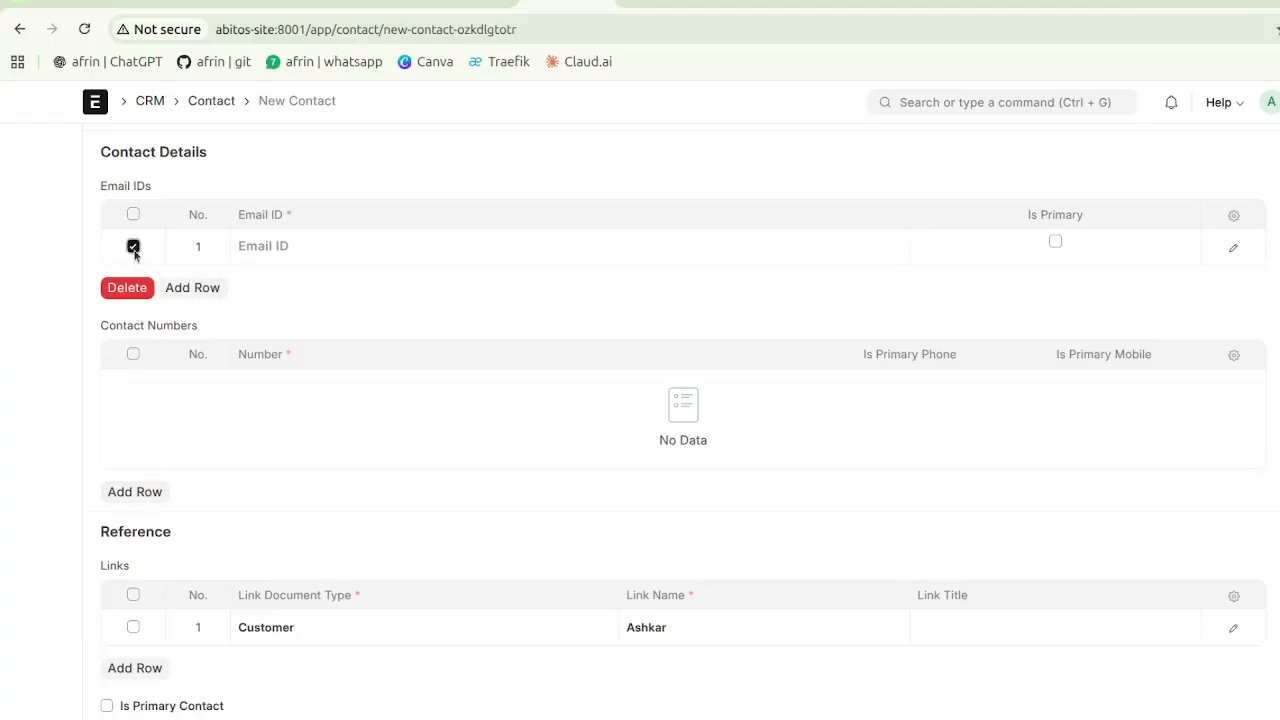
left_click(127, 289)
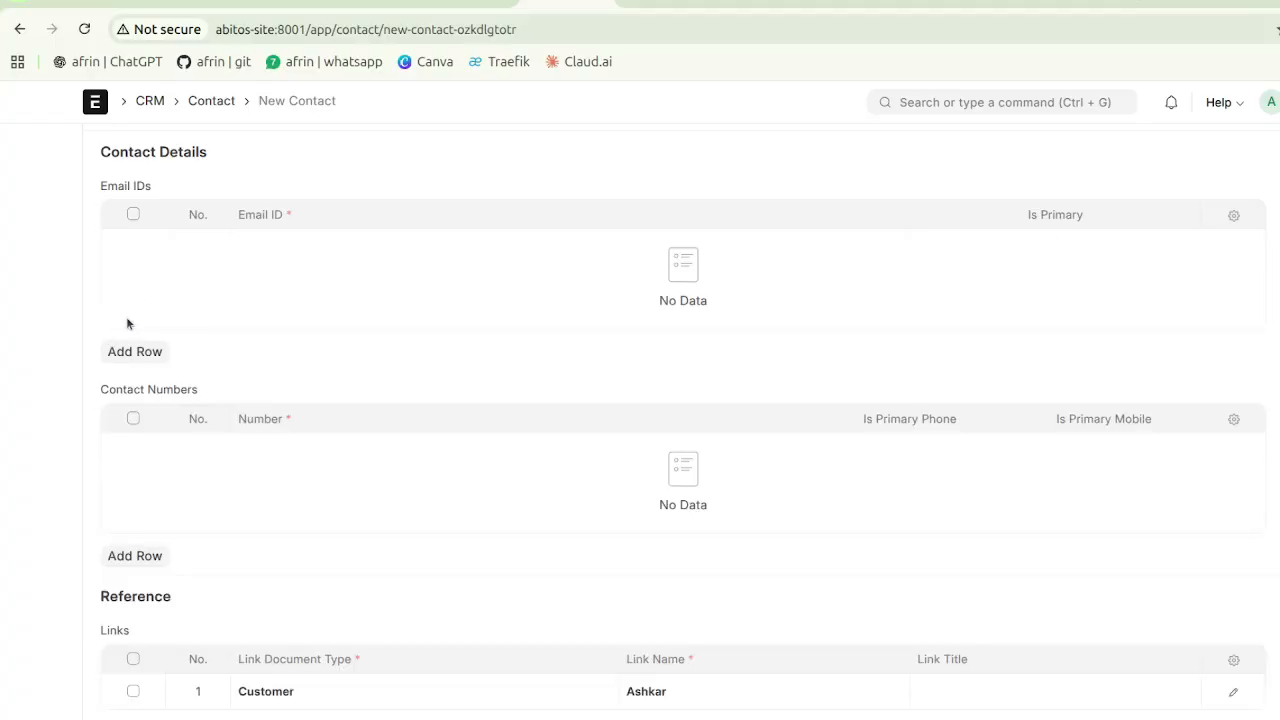
left_click(151, 556)
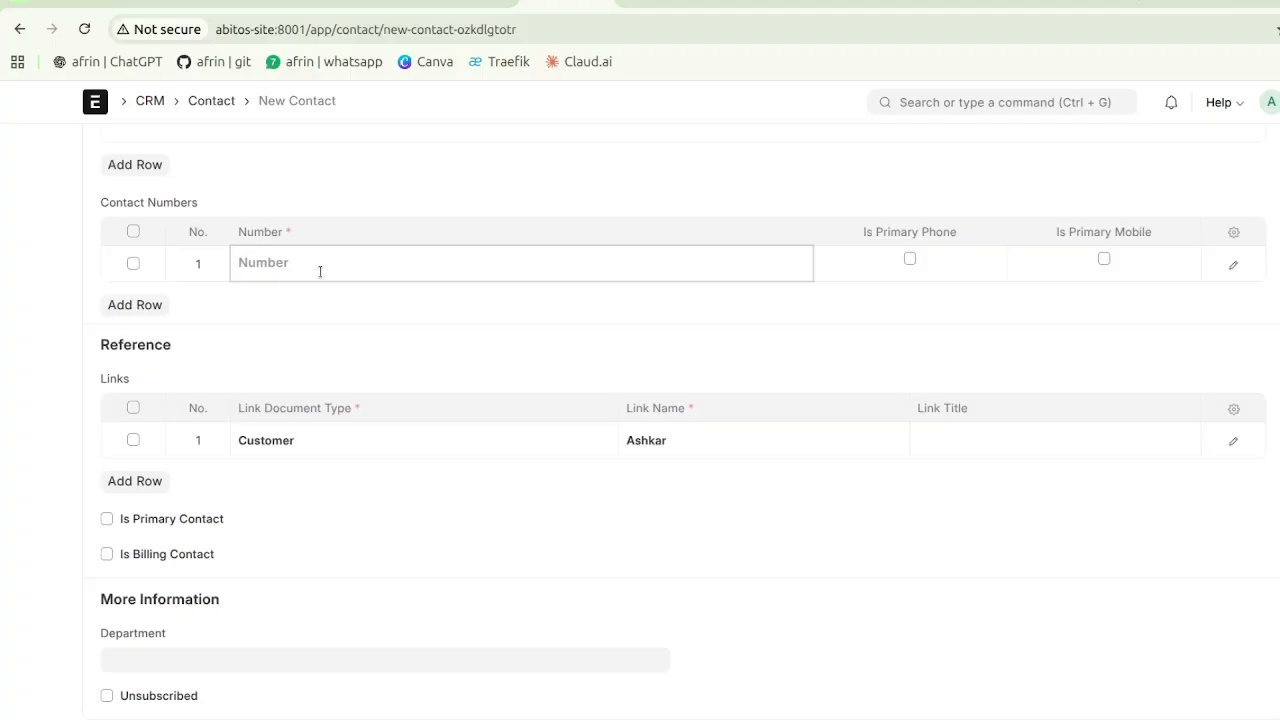
type("09876543")
left_click(909, 260)
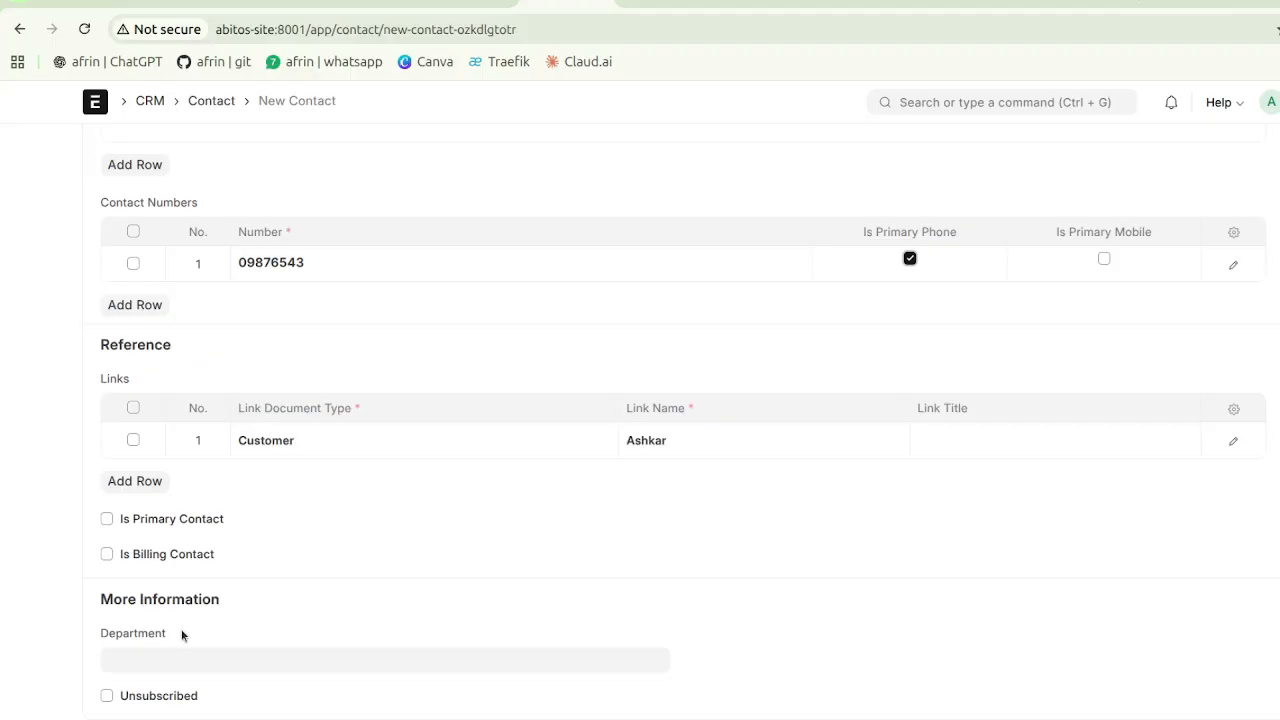
scroll(183, 636, "up", 10)
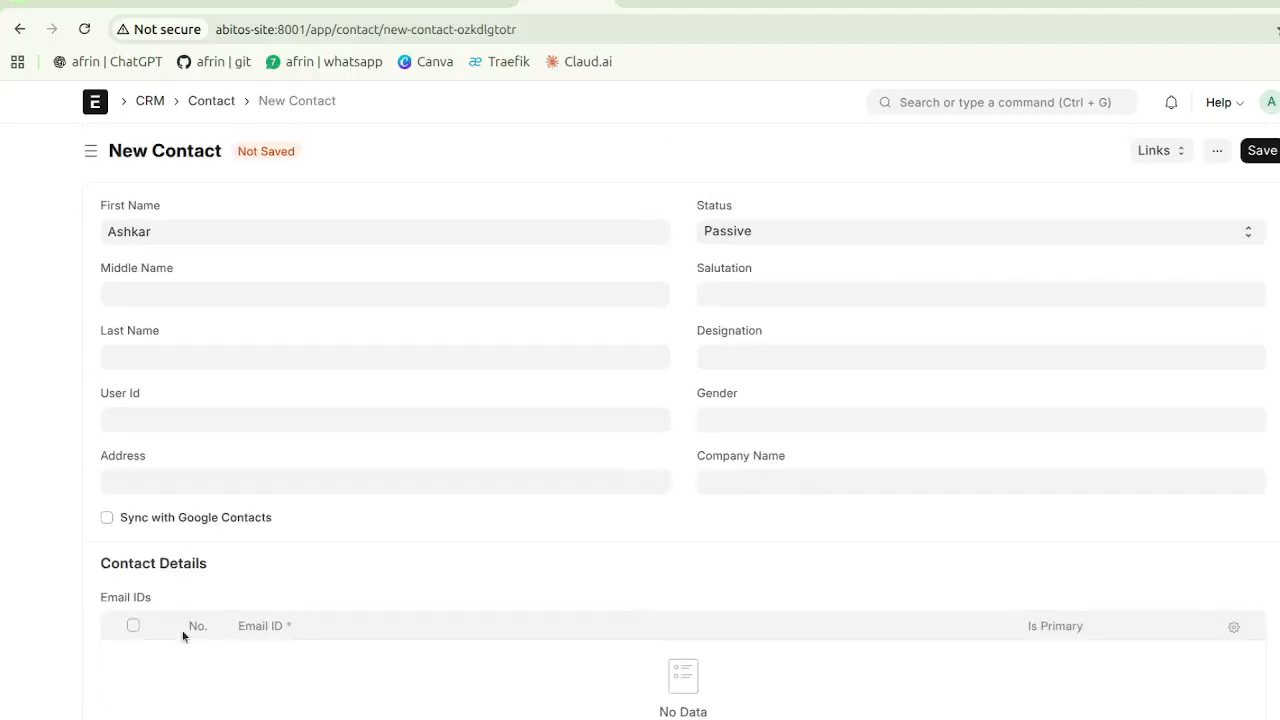
- Save the contact and choose Ashak Address-Billing as the Customer Primary Address
left_click(1248, 157)
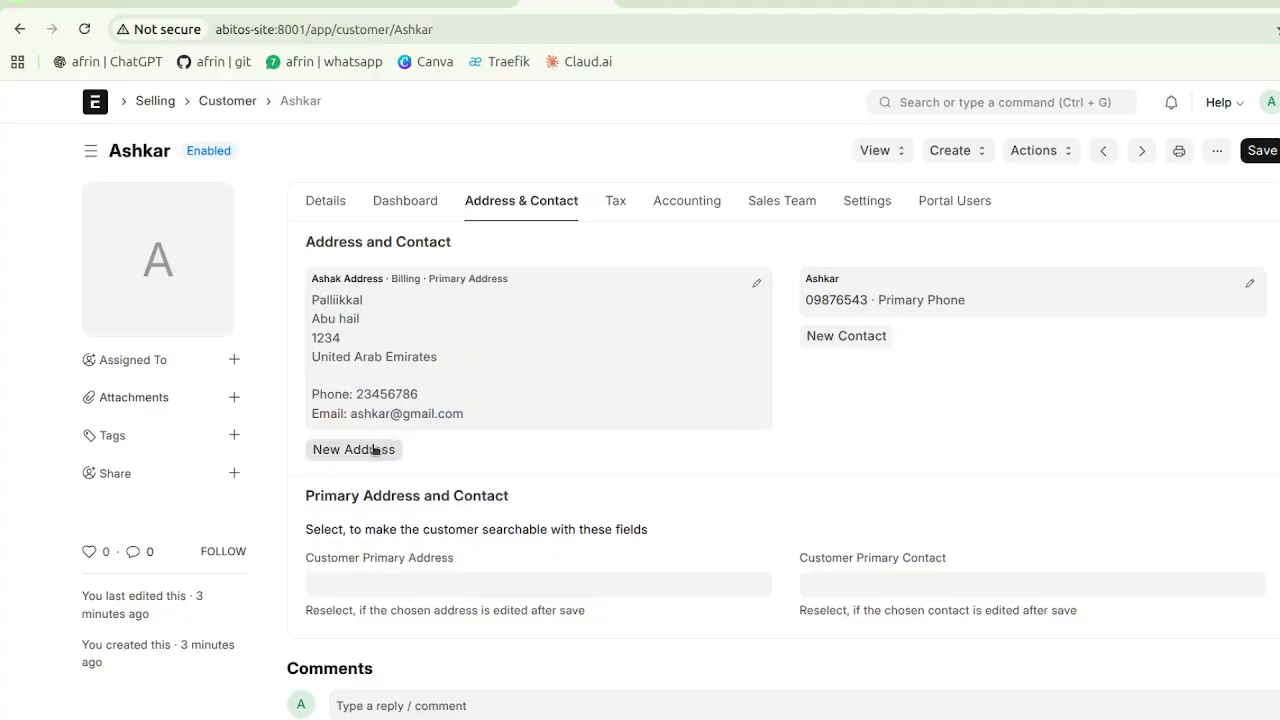
scroll(390, 451, "down", 3)
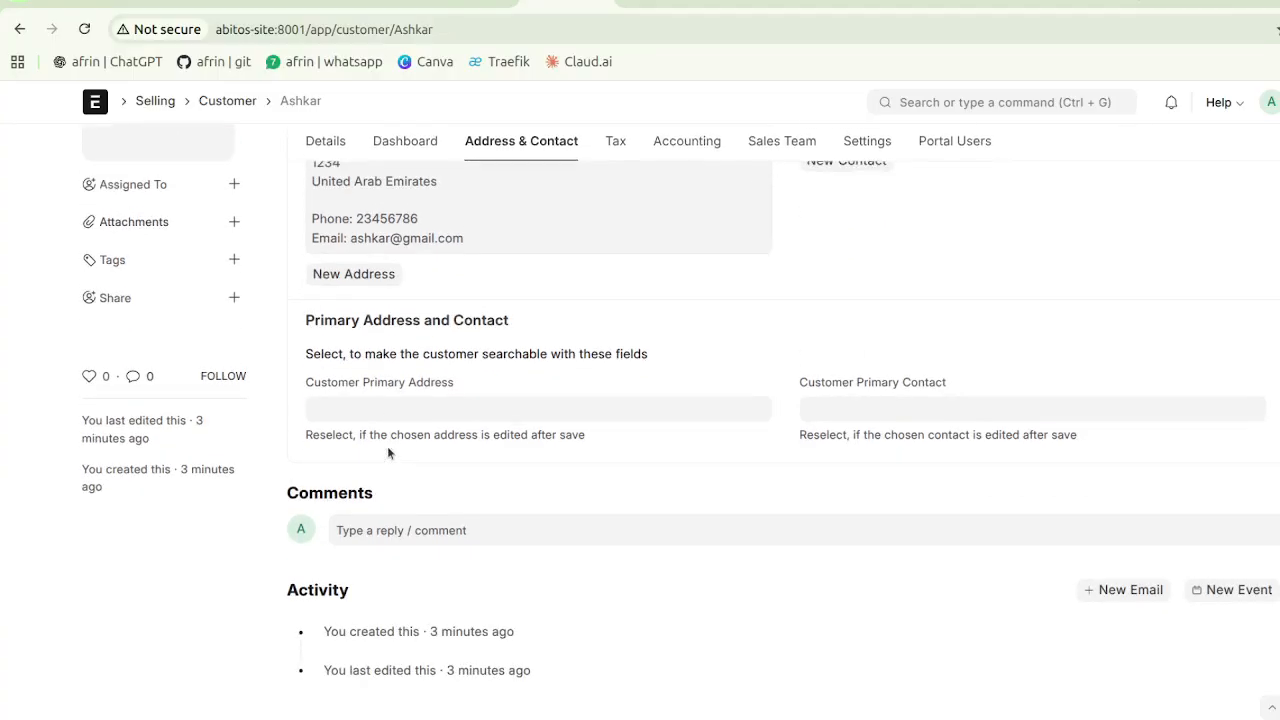
left_click(380, 400)
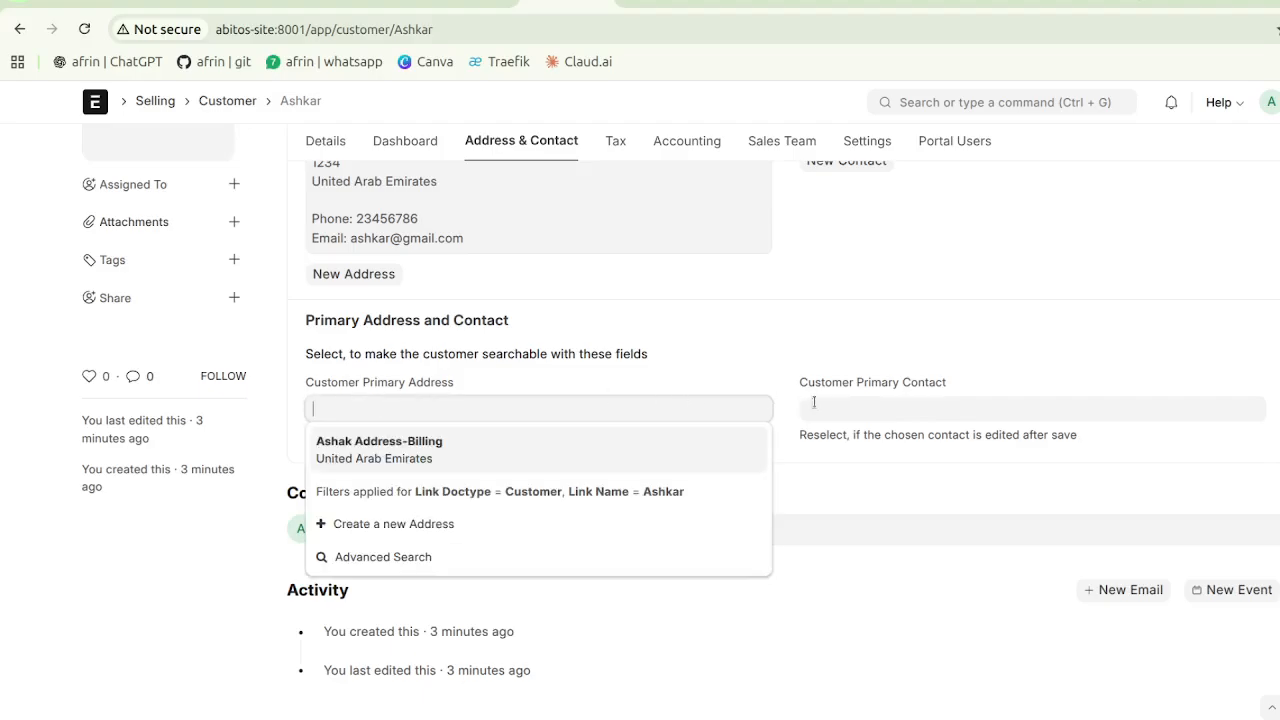
left_click(471, 456)
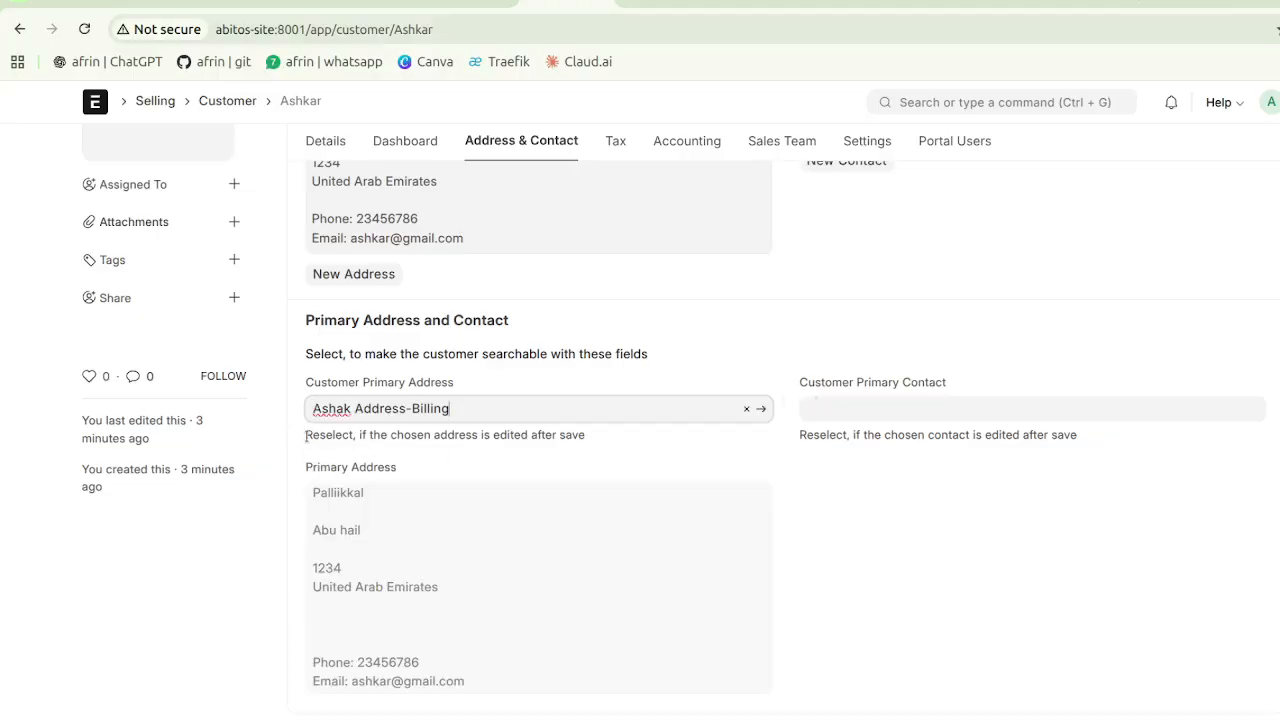
left_click_drag(306, 436, 562, 450)
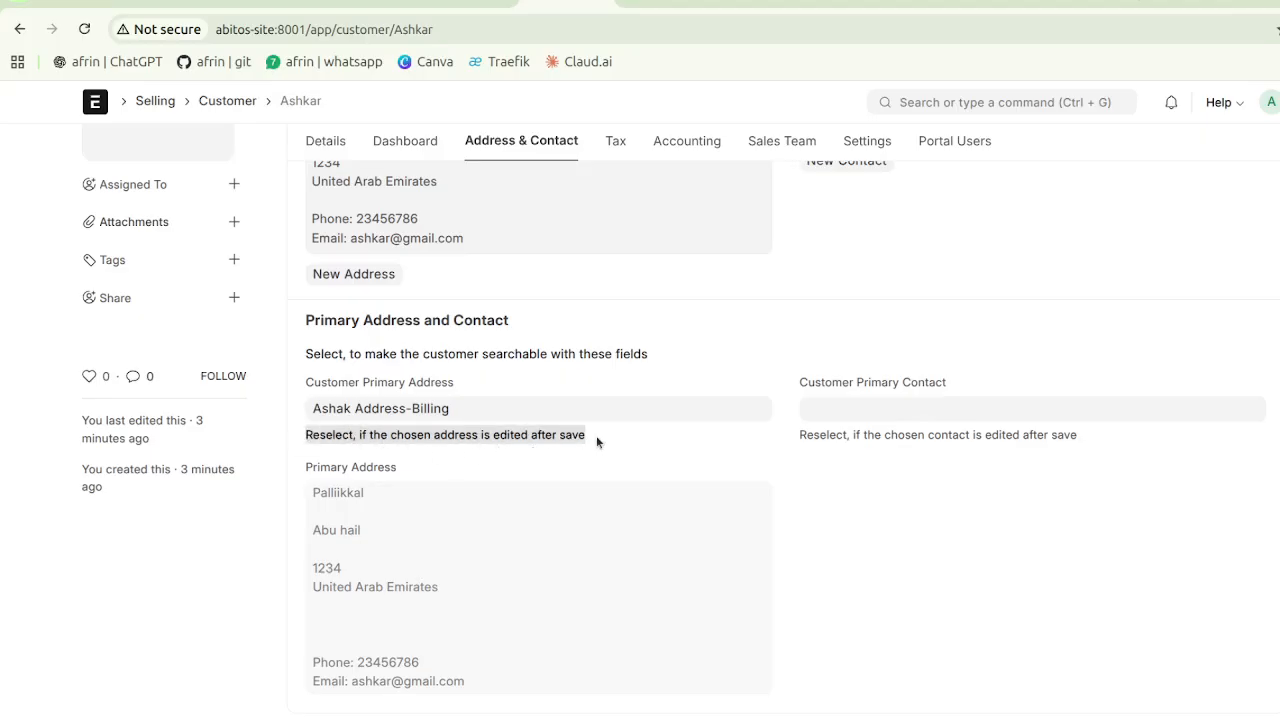
scroll(573, 325, "up", 3)
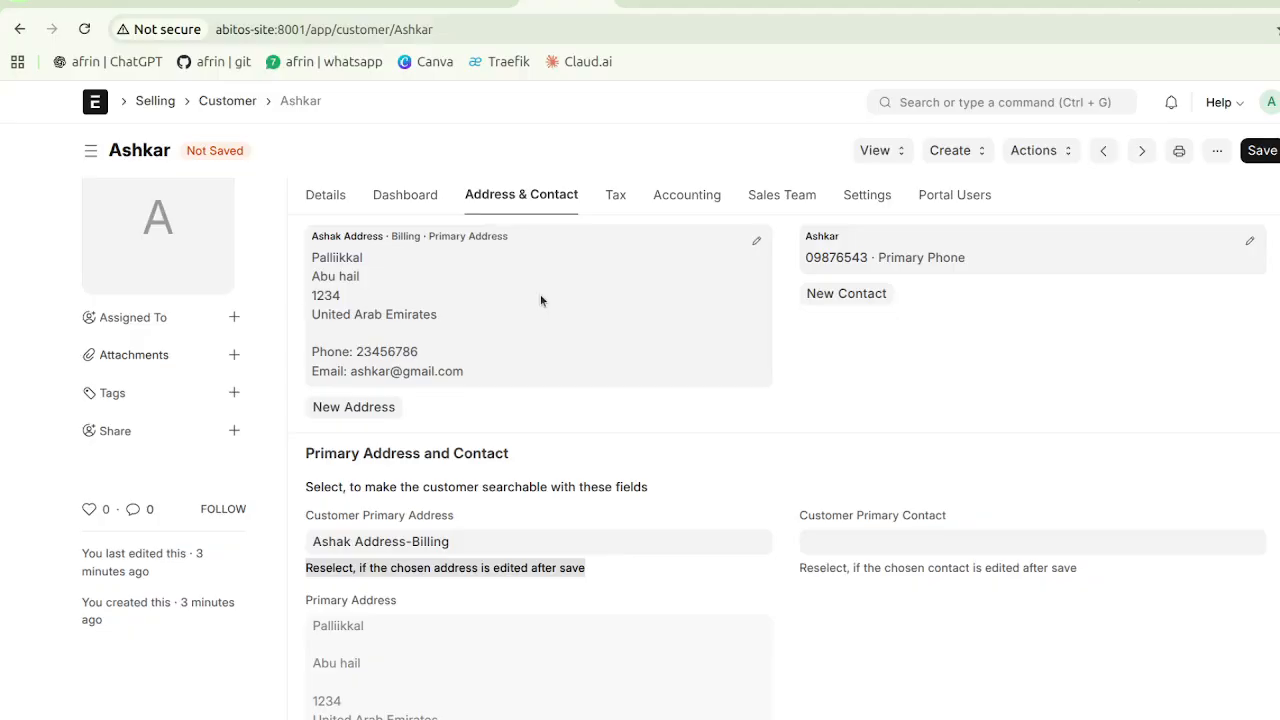
left_click(754, 244)
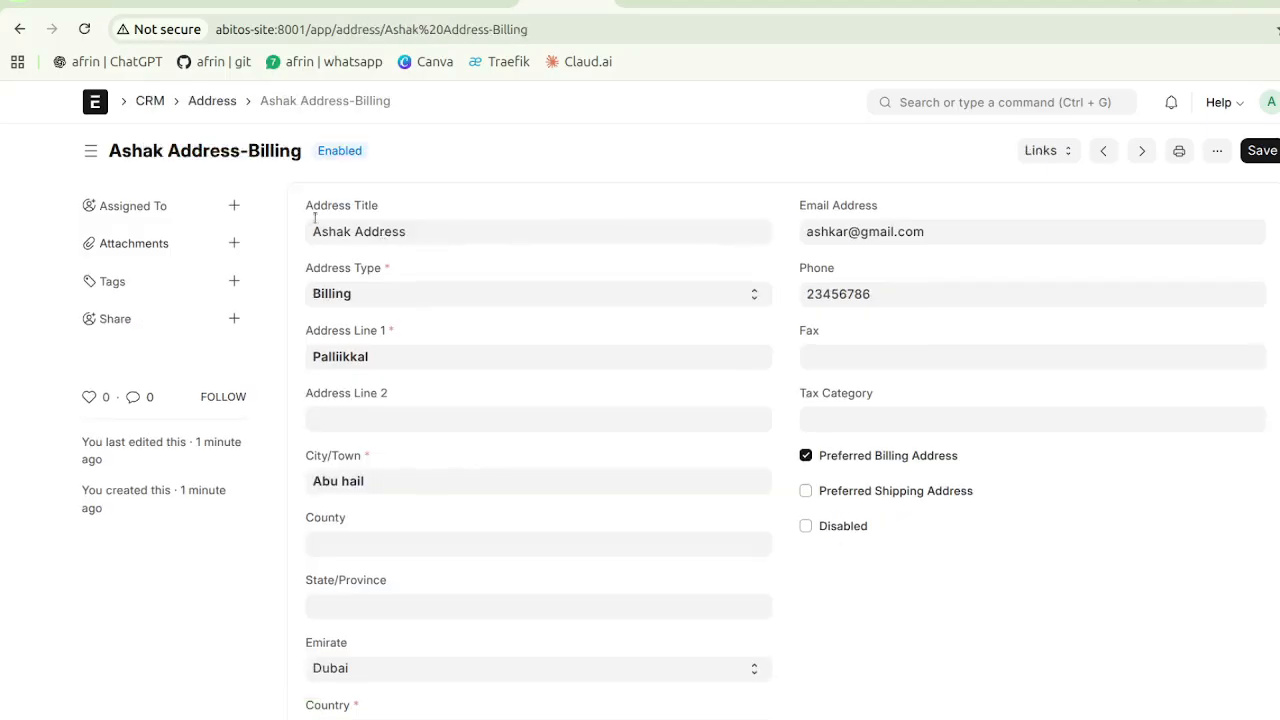
left_click(17, 27)
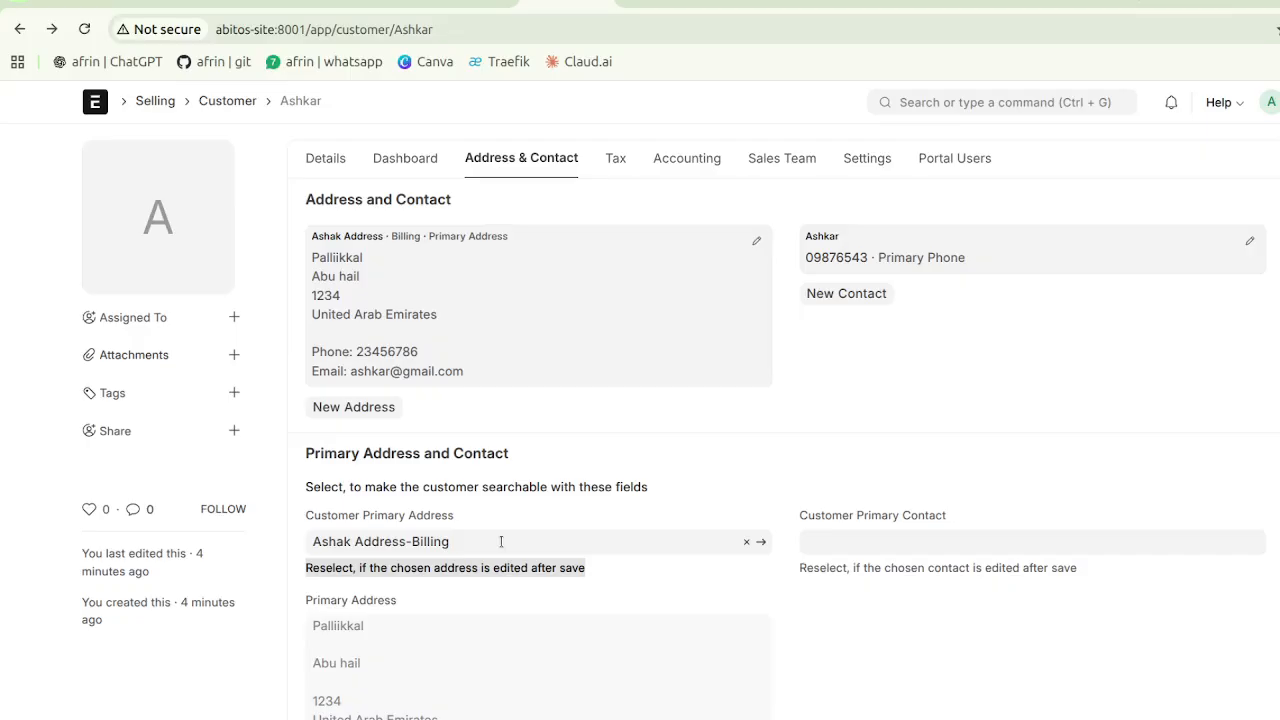
left_click(501, 541)
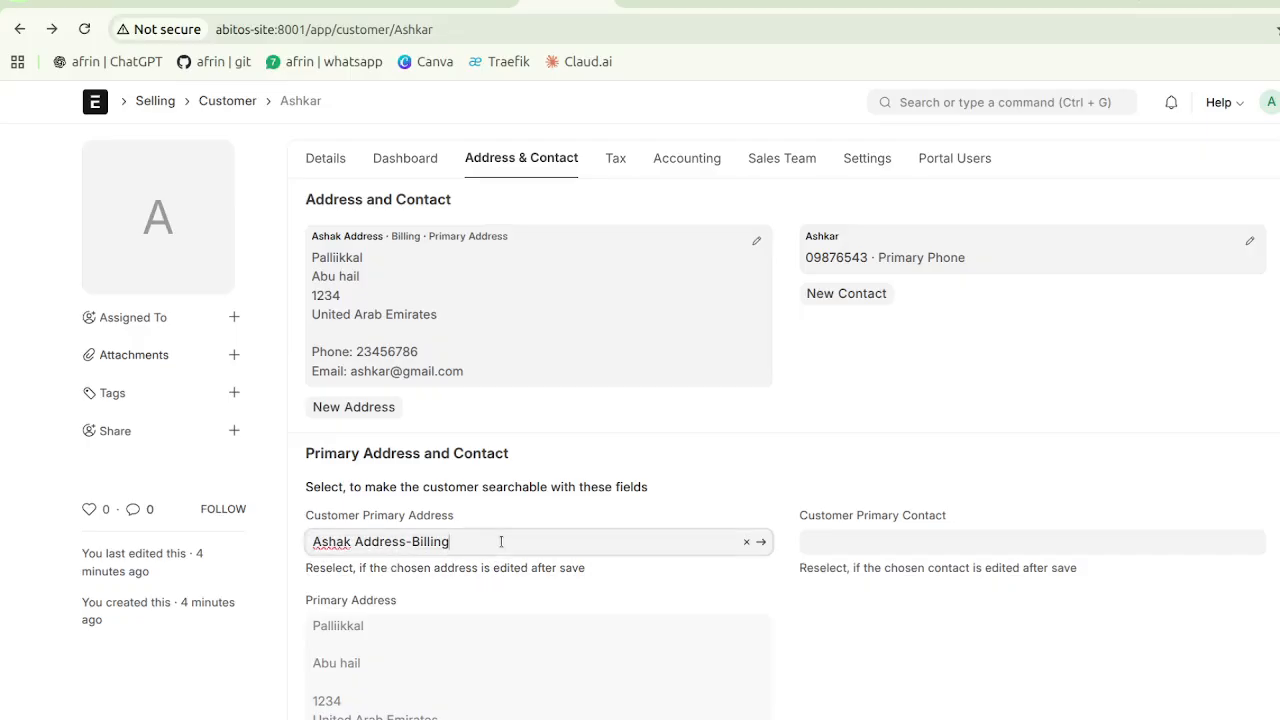
- Reselect Ashak Address-Billing as Customer Primary Address and save the customer
key("BackSpace")
key("BackSpace")
key("BackSpace")
key("BackSpace")
key("BackSpace")
key("BackSpace")
key("BackSpace")
key("BackSpace")
key("BackSpace")
key("BackSpace")
key("BackSpace")
key("BackSpace")
key("BackSpace")
key("BackSpace")
key("BackSpace")
key("BackSpace")
key("BackSpace")
key("BackSpace")
key("BackSpace")
key("BackSpace")
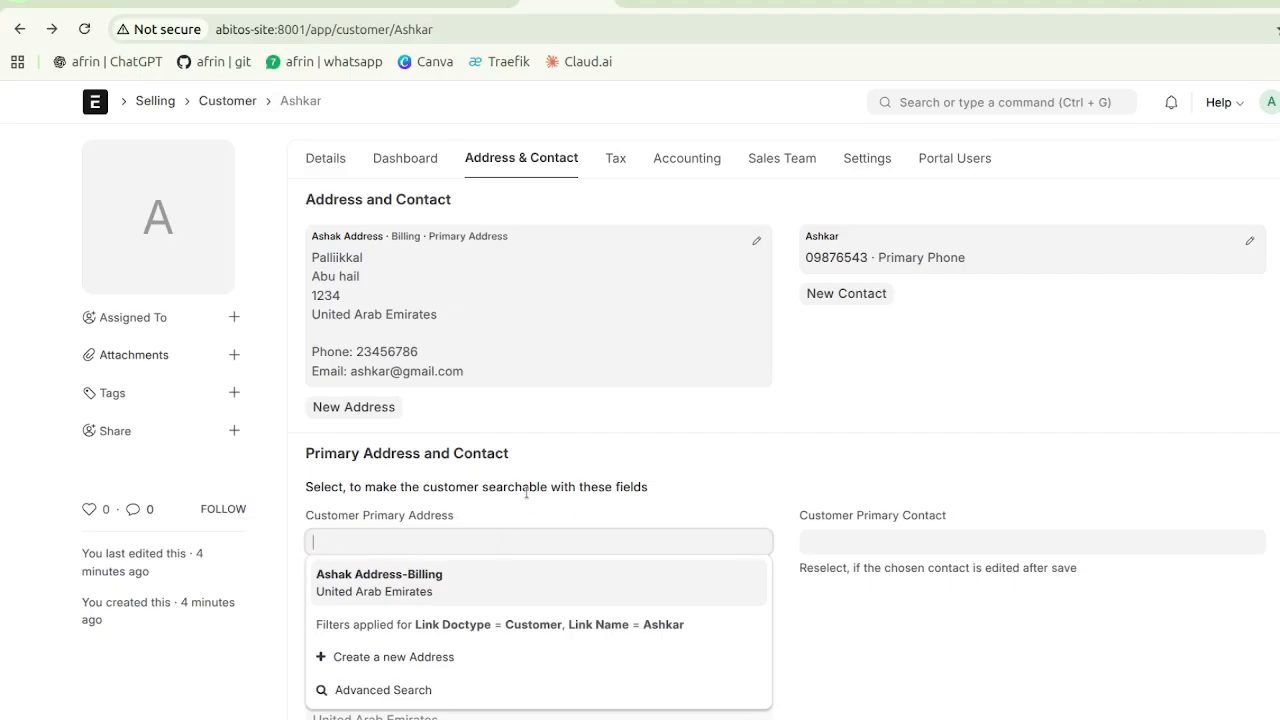
left_click(527, 492)
left_click(469, 545)
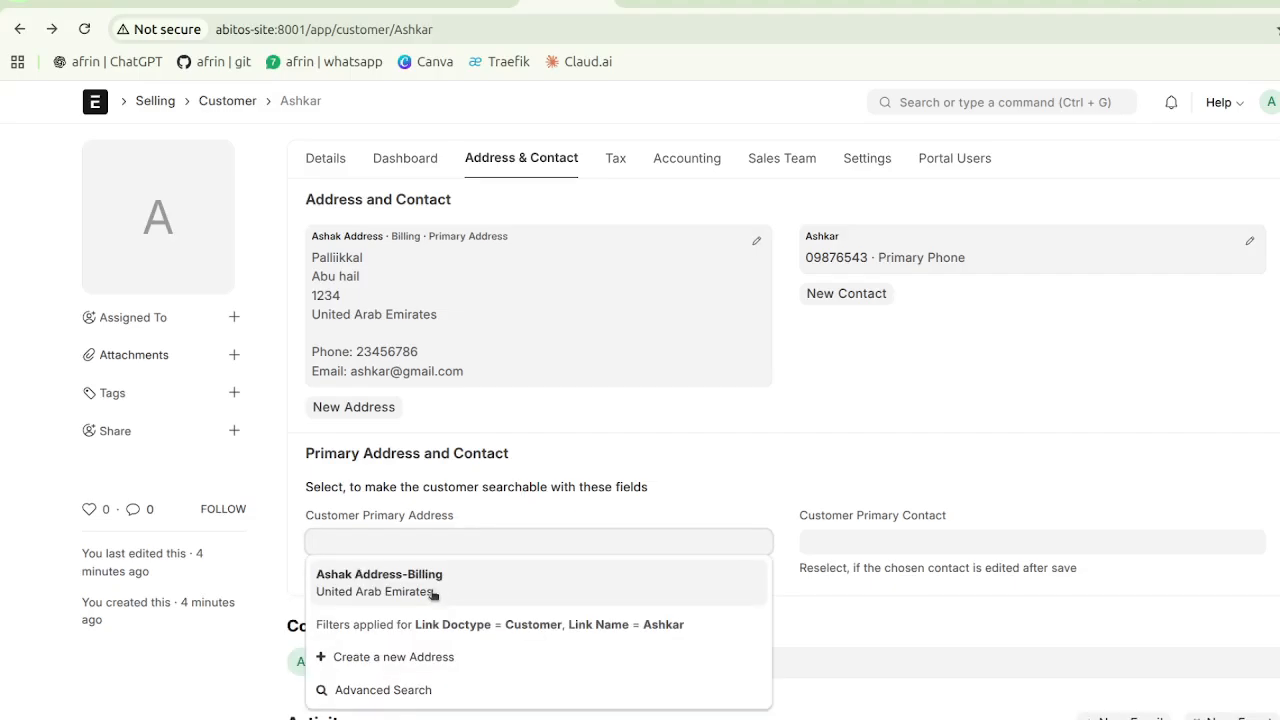
left_click(432, 594)
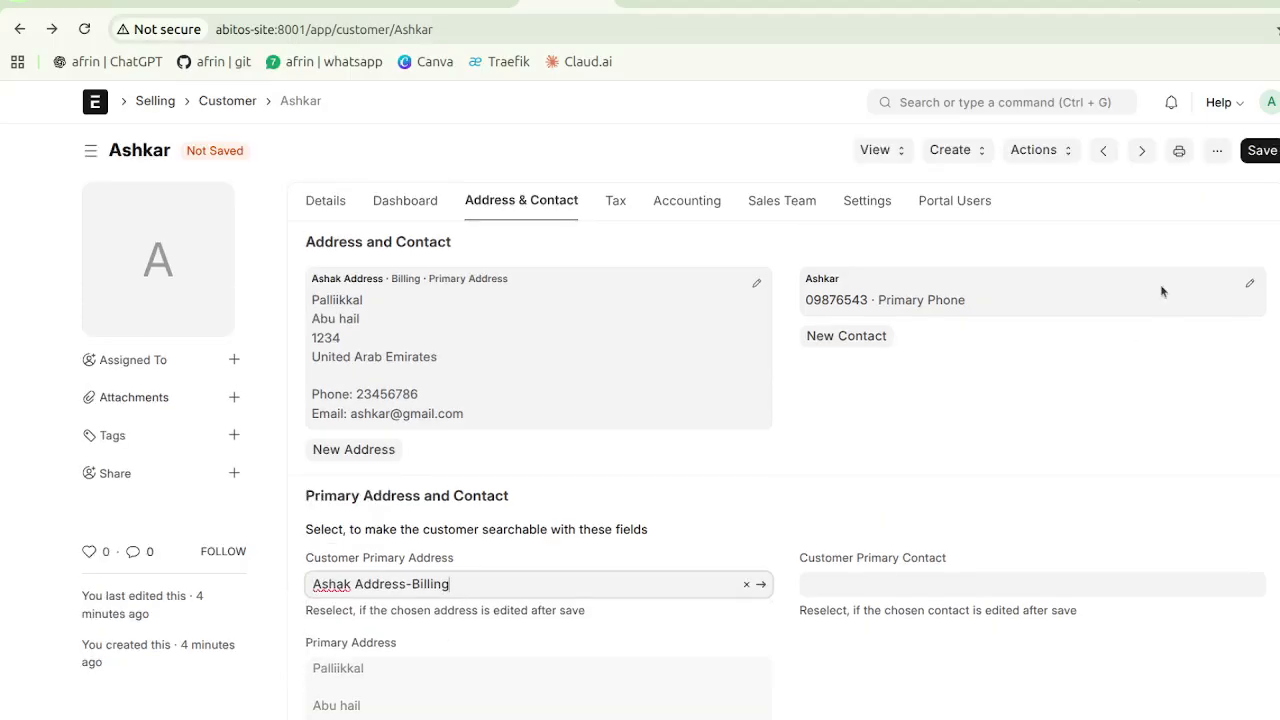
left_click(1254, 152)
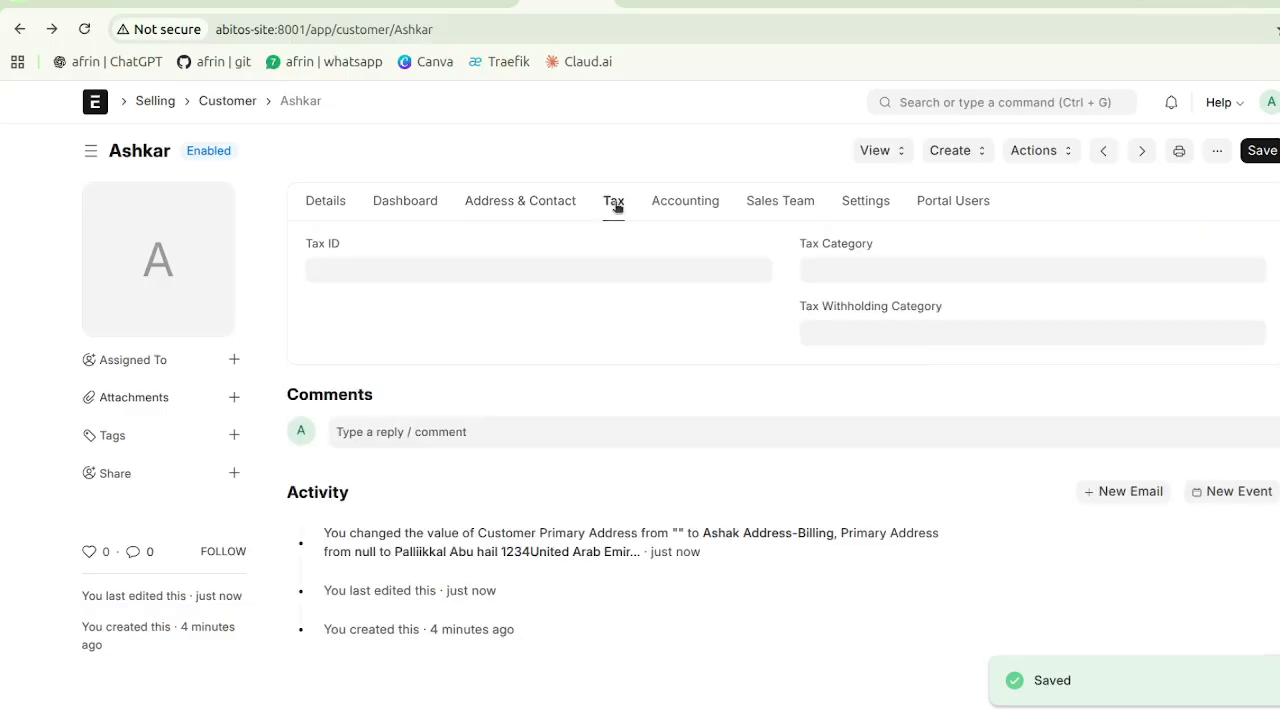
- Enter the customer's Tax ID, leaving Tax Category unset
left_click(517, 271)
type("2342423")
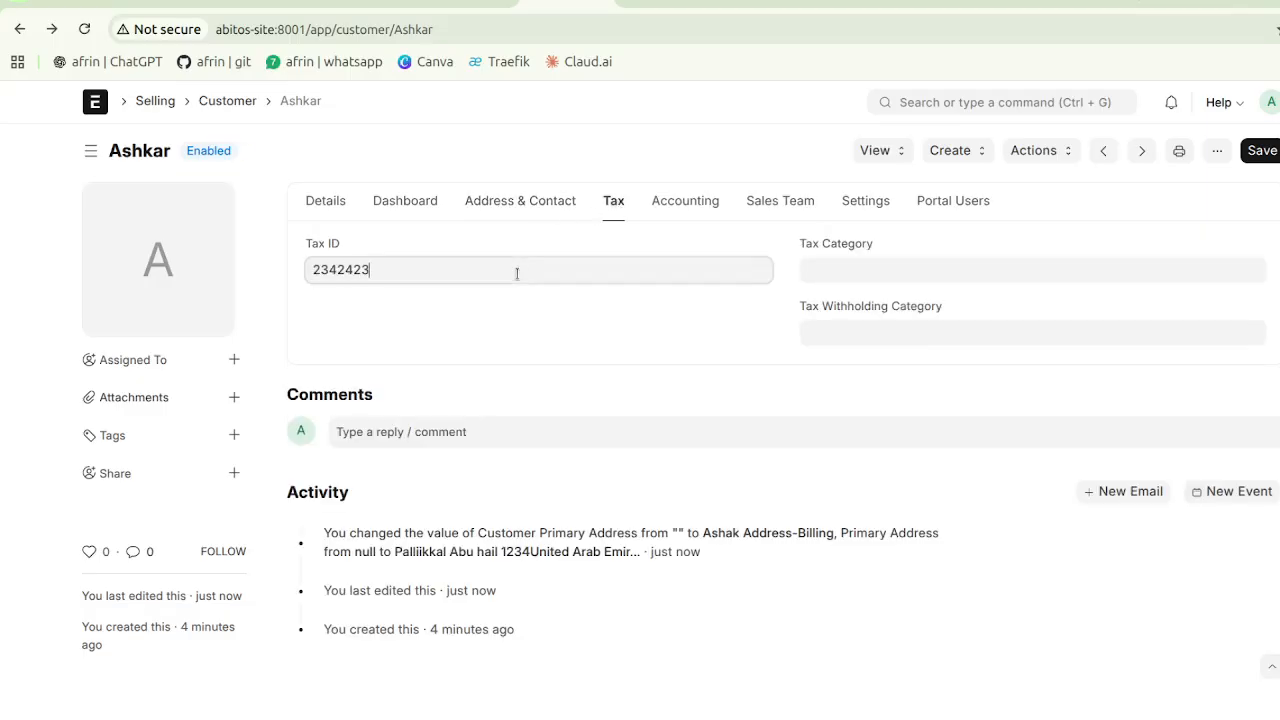
left_click(843, 269)
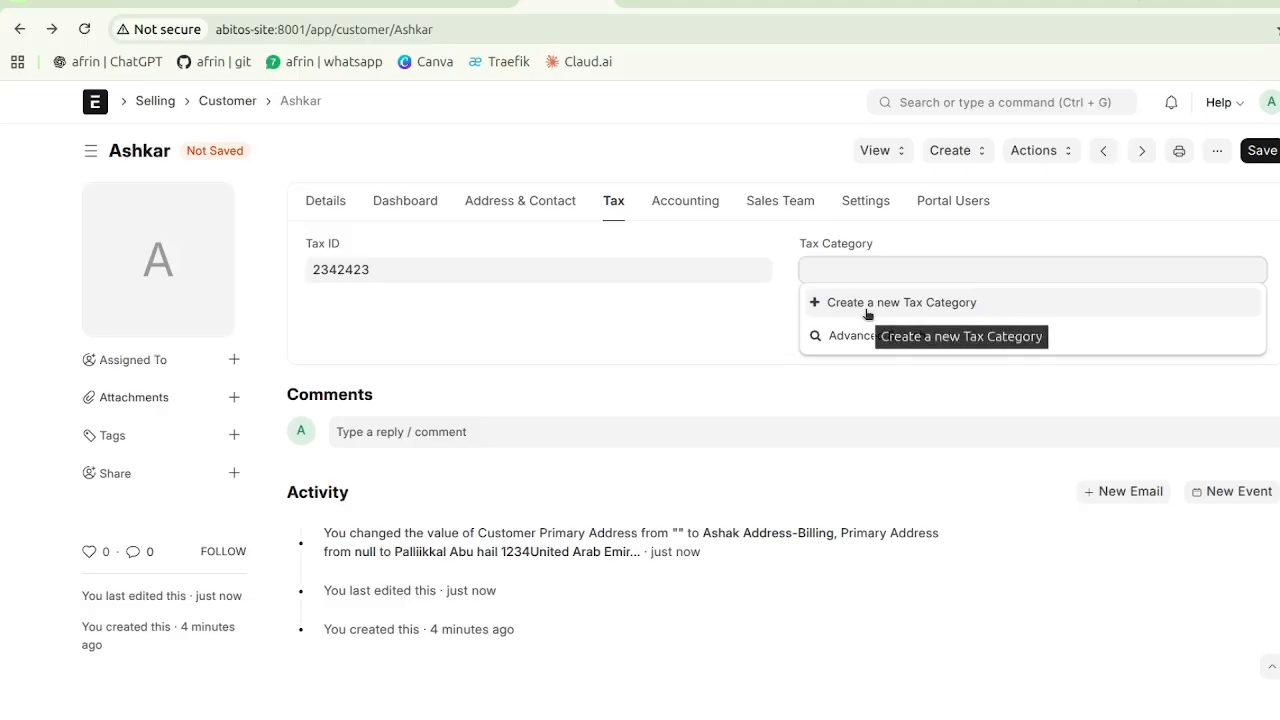
left_click(714, 318)
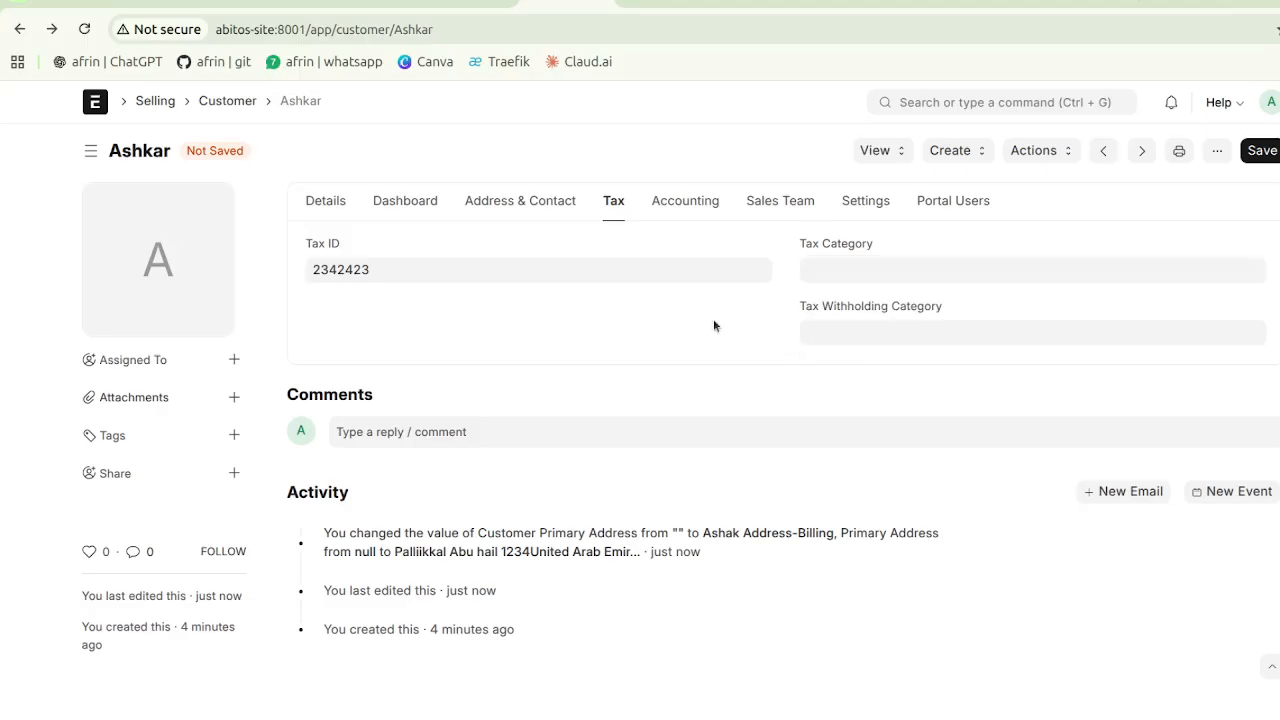
left_click(698, 202)
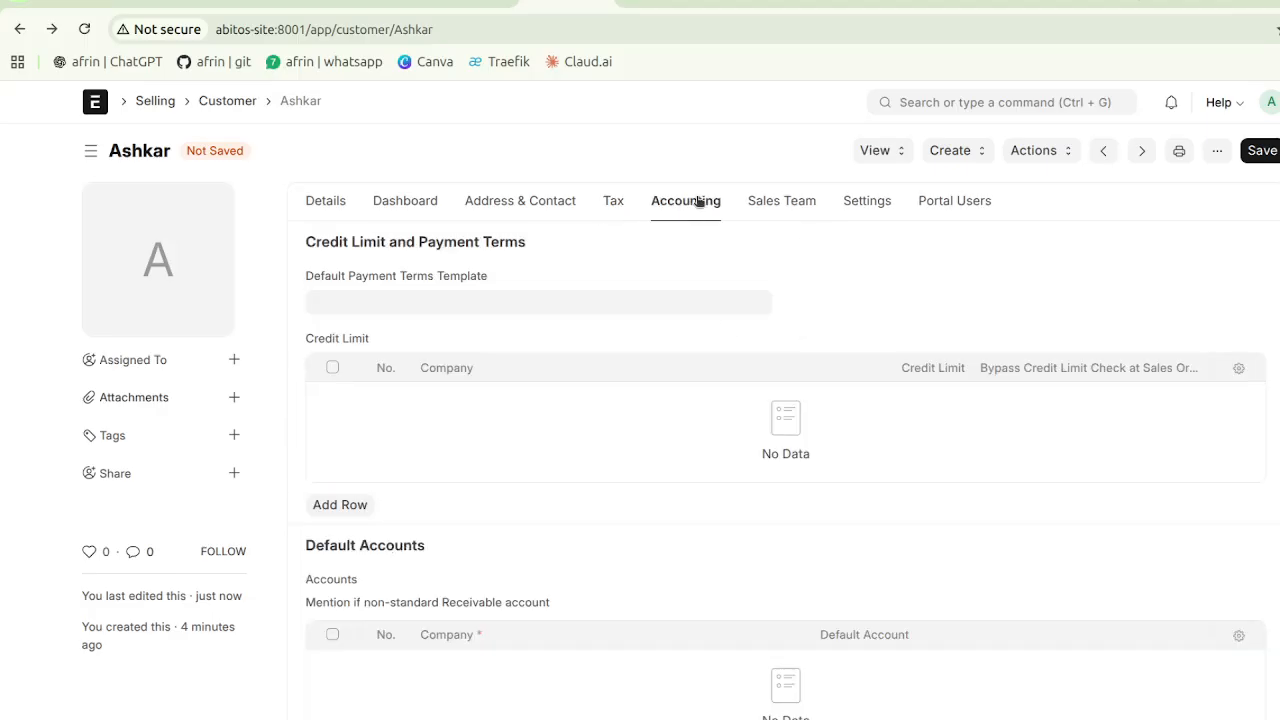
left_click(493, 300)
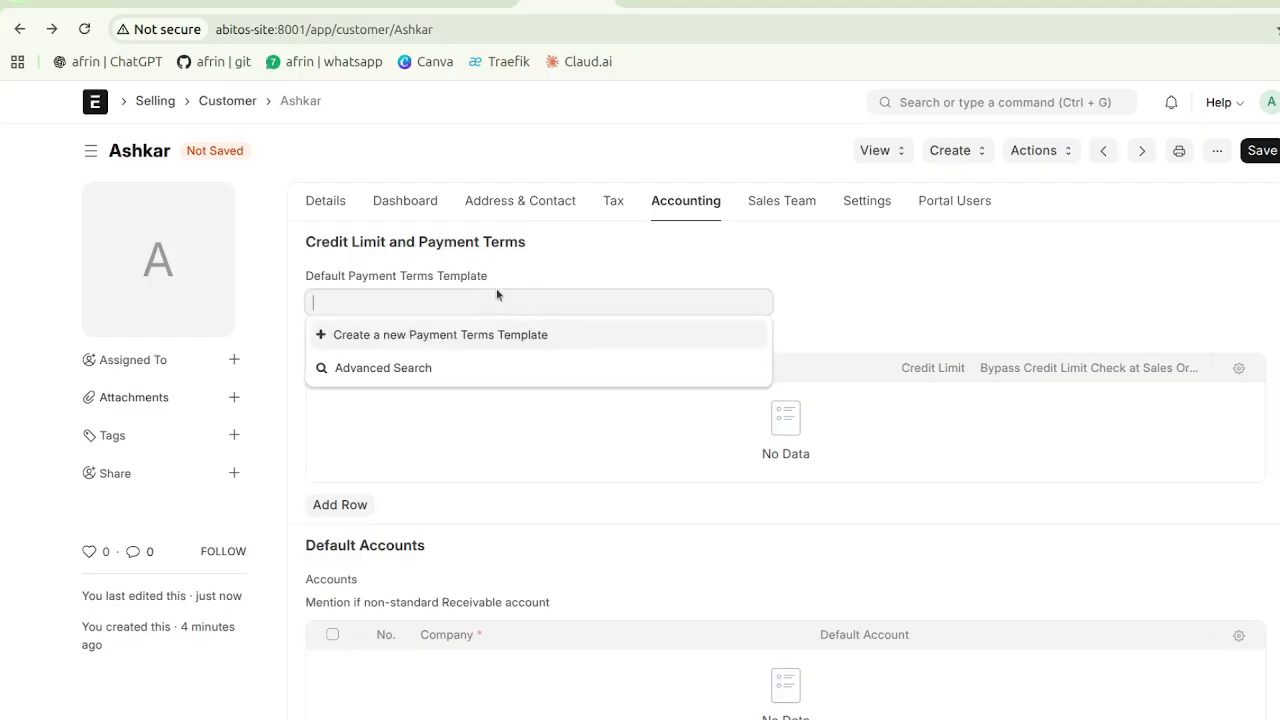
left_click(564, 262)
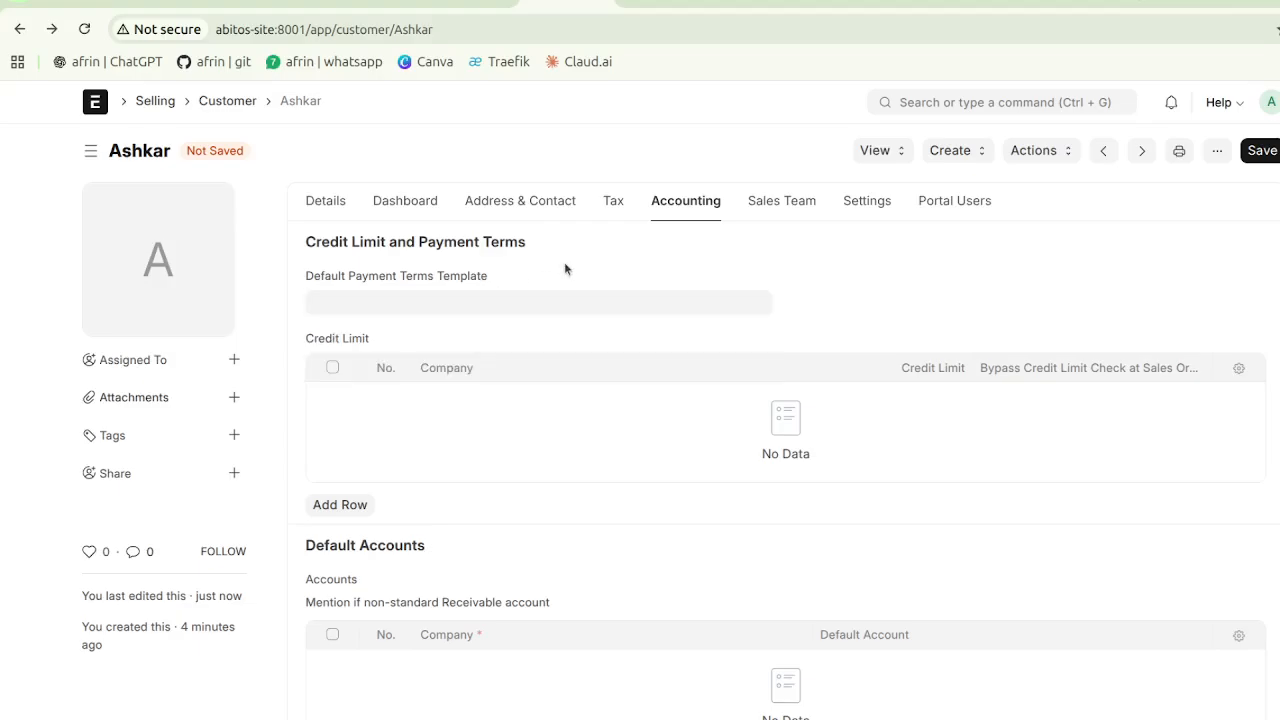
left_click(341, 505)
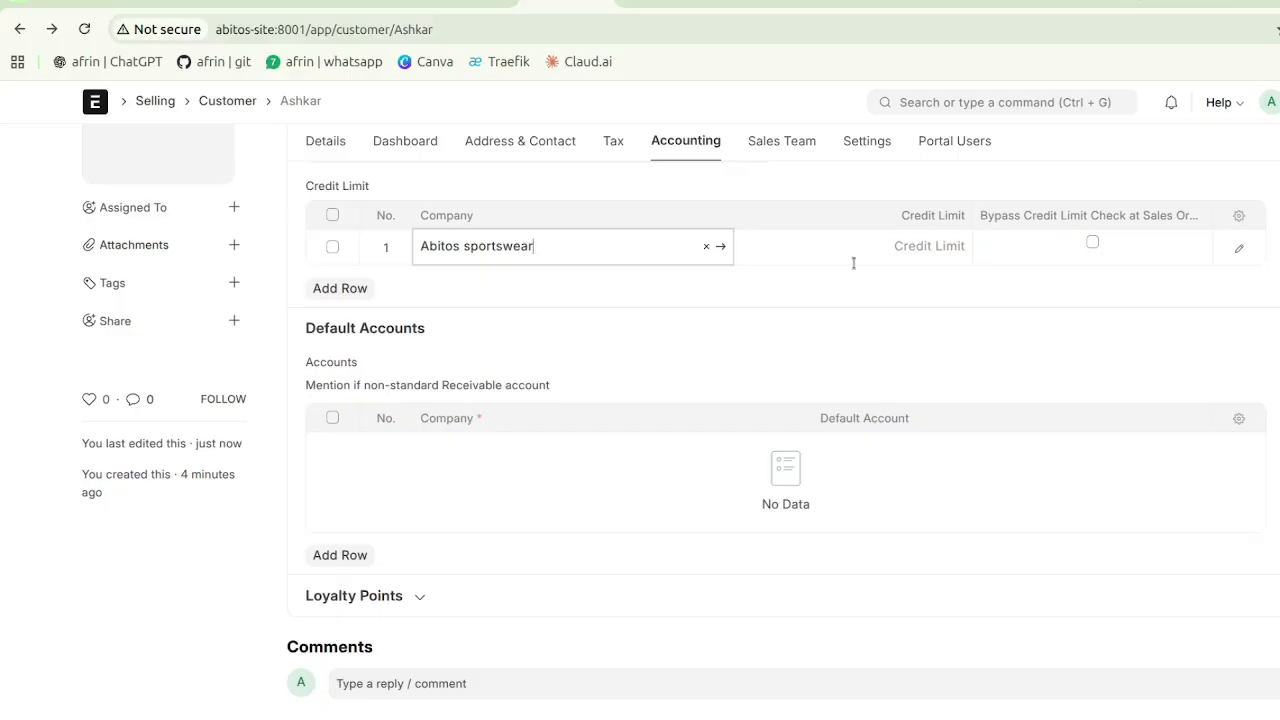
left_click(892, 259)
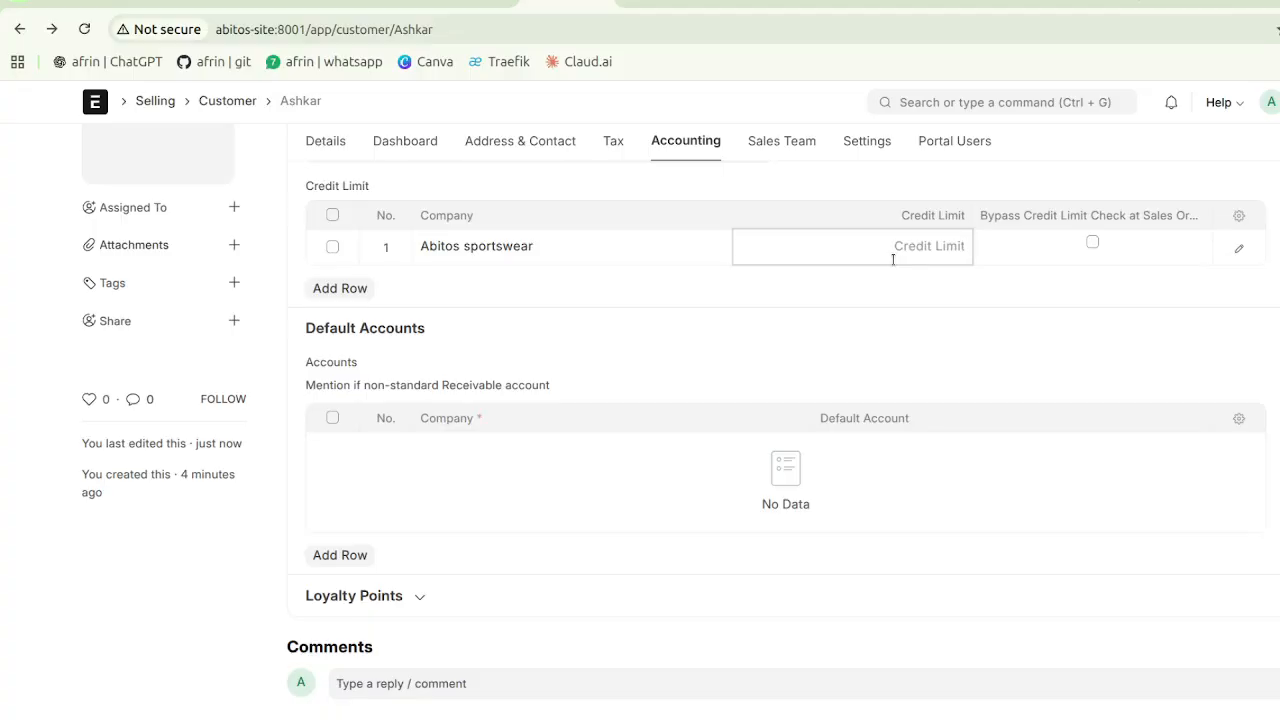
left_click(334, 247)
left_click(336, 286)
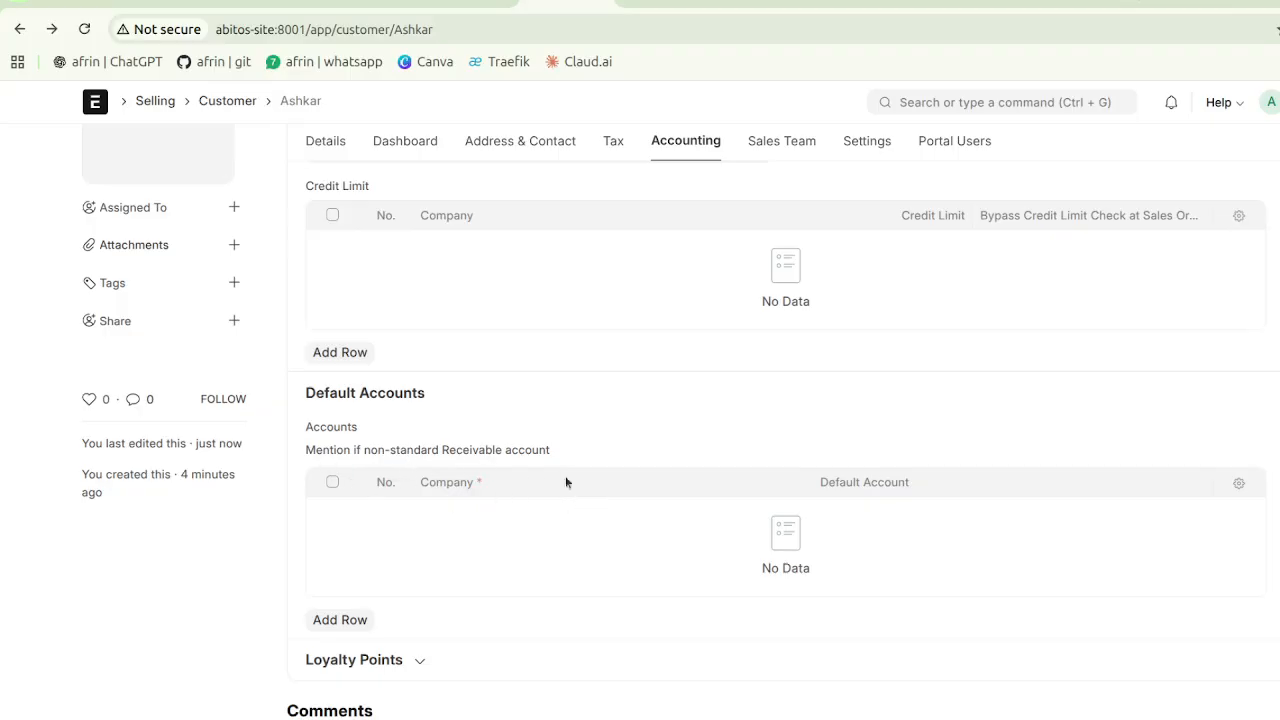
left_click(428, 663)
scroll(428, 665, "down", 4)
scroll(428, 665, "down", 2)
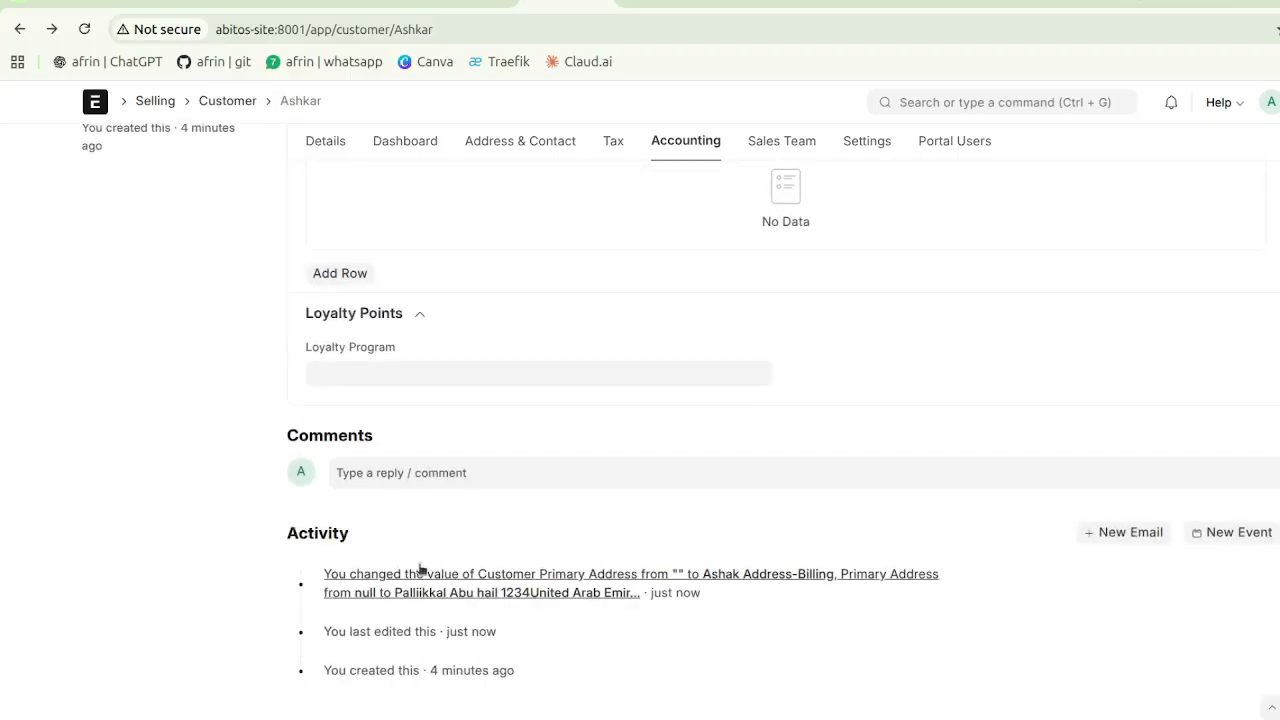
left_click(403, 374)
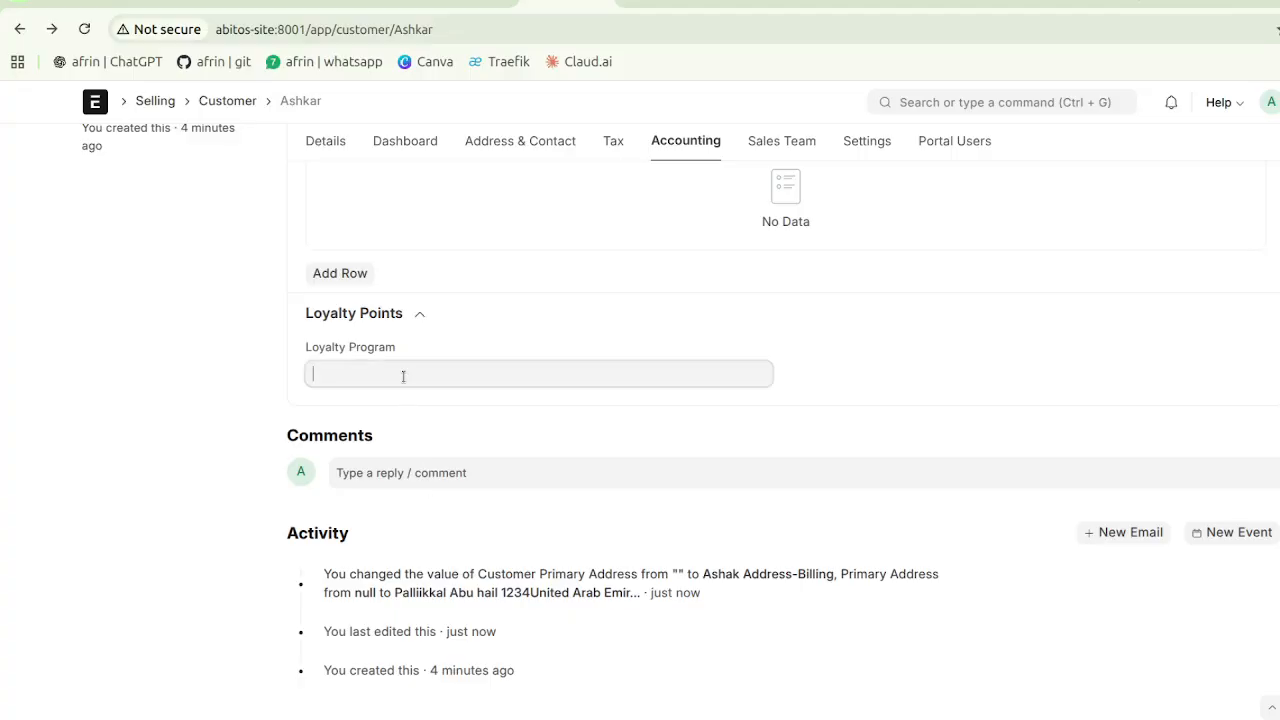
left_click(490, 348)
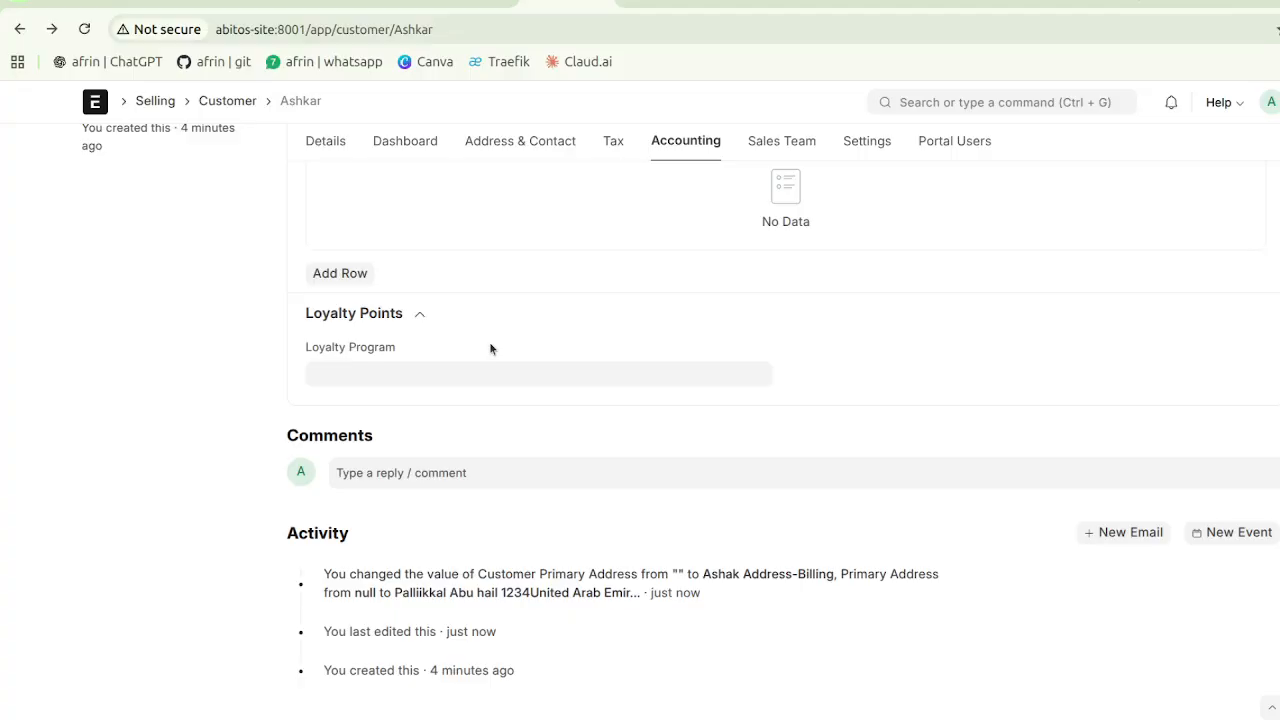
scroll(490, 348, "up", 5)
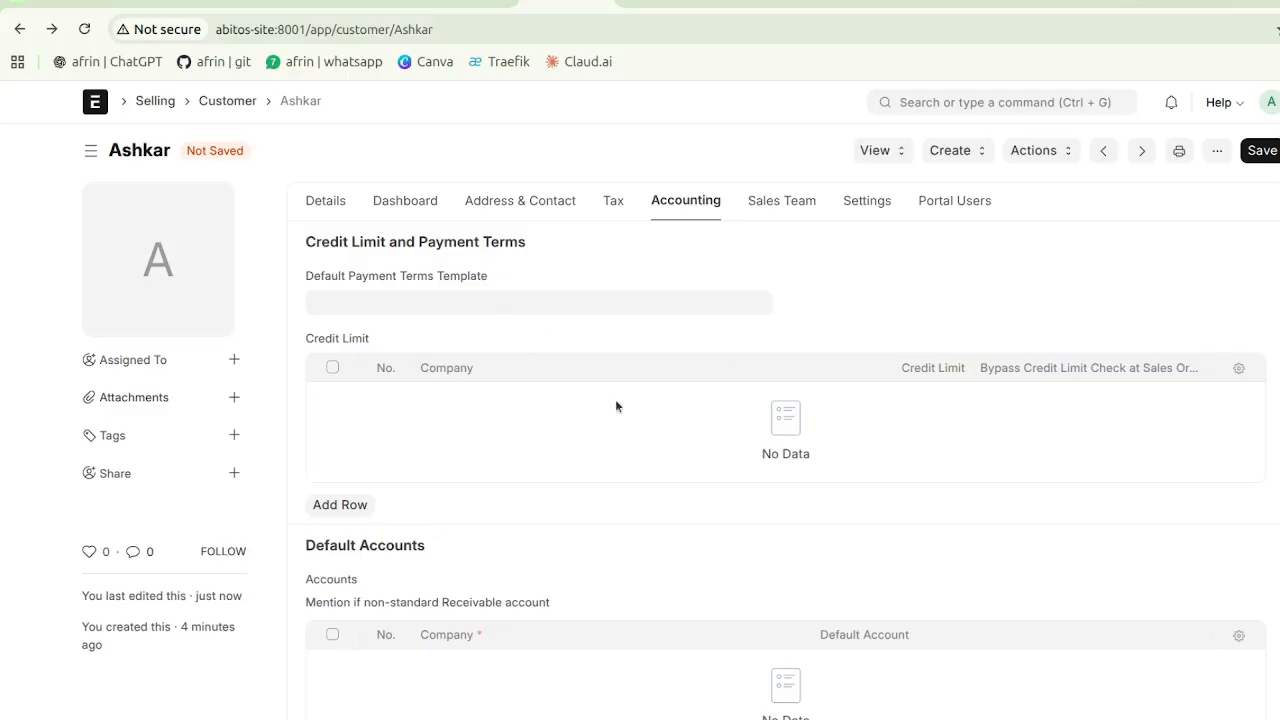
scroll(625, 408, "down", 5)
scroll(625, 408, "up", 5)
- Add a Sales Team row with 100 contribution, backing out of creating a new sales person
left_click(784, 200)
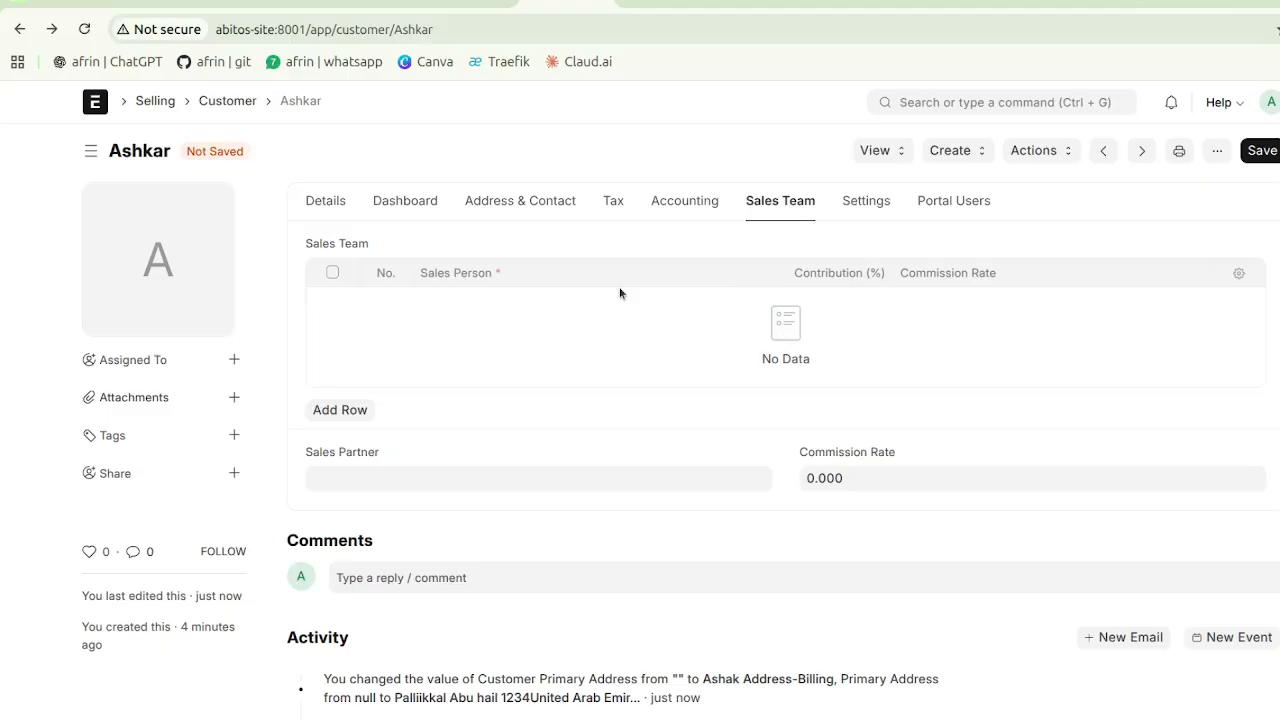
left_click(355, 409)
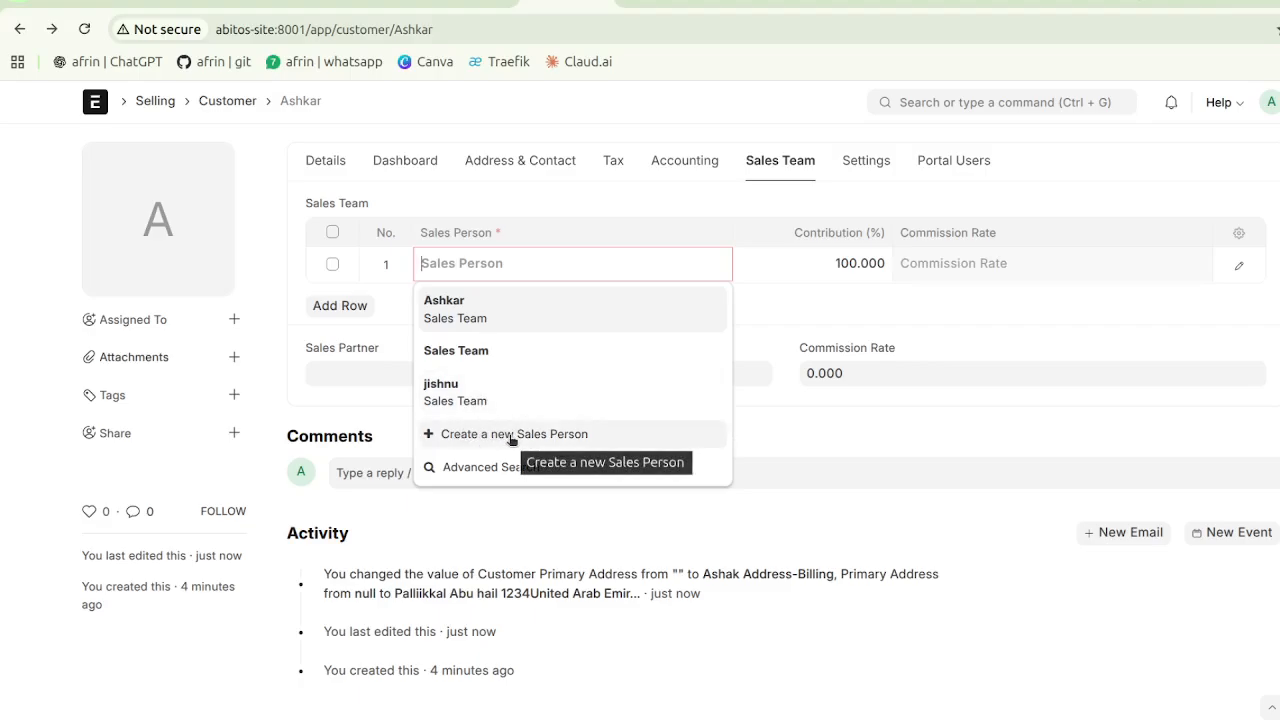
left_click(510, 437)
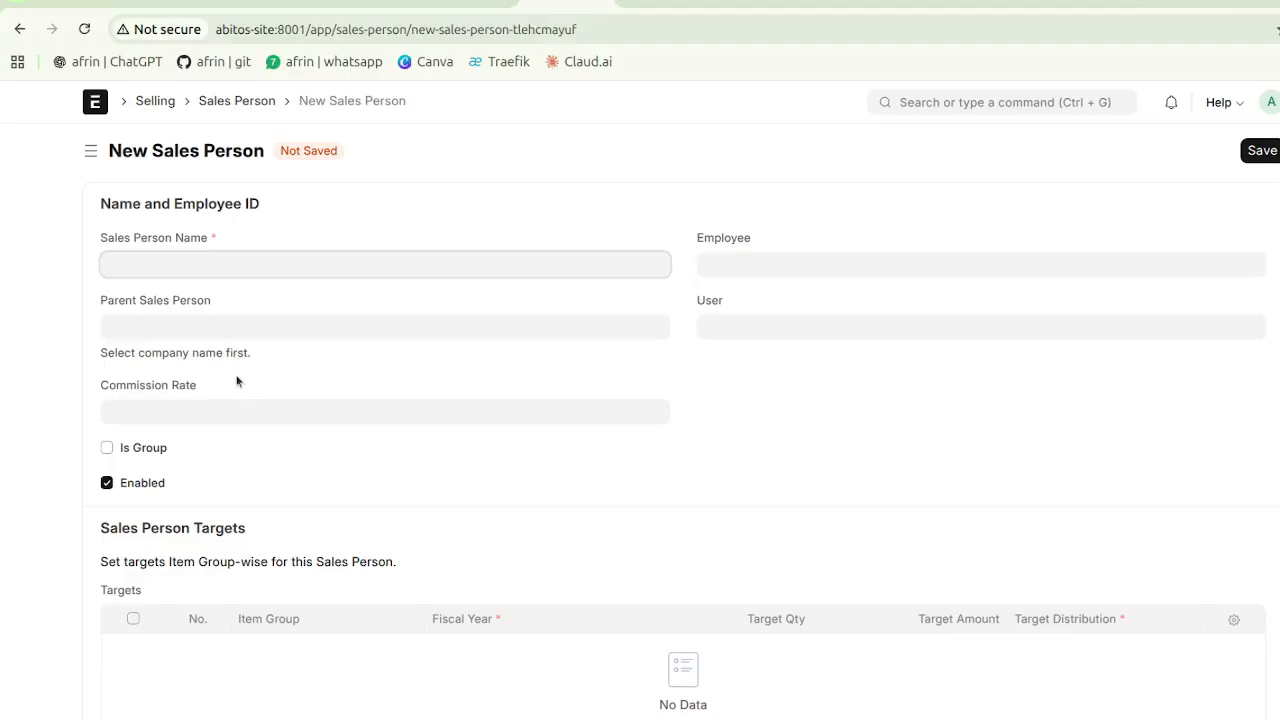
left_click(20, 32)
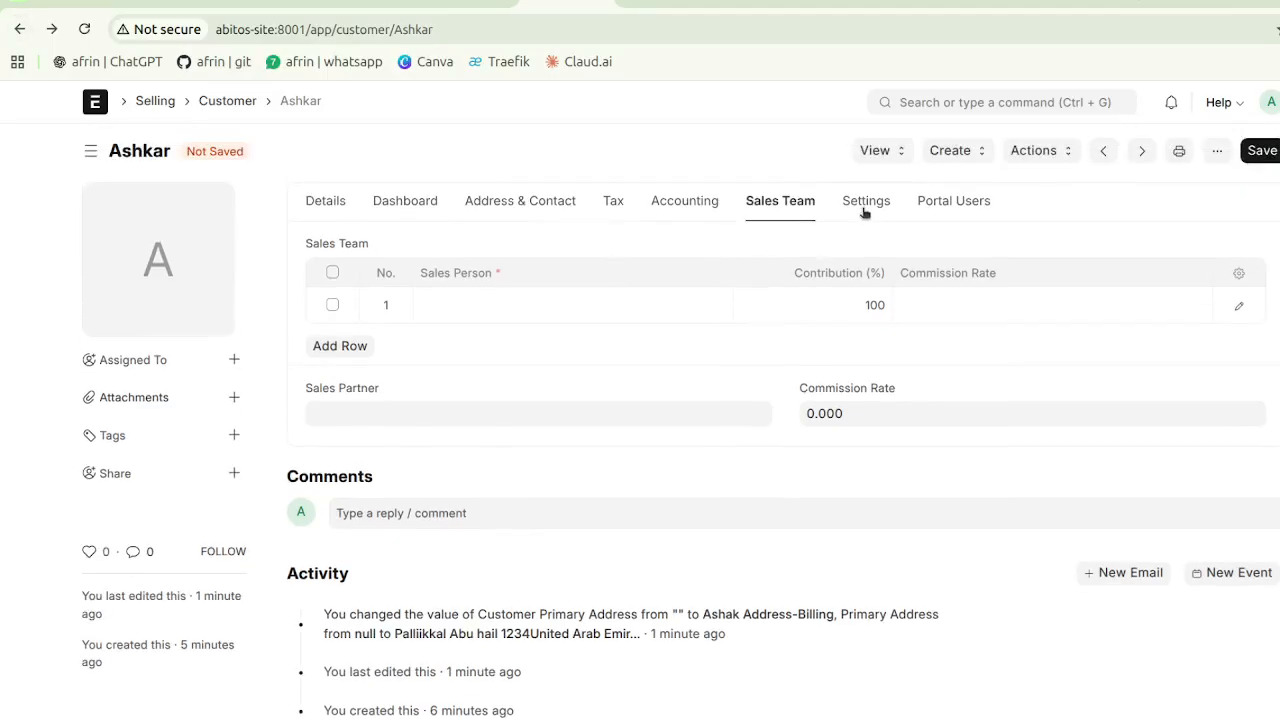
- Attempt to save the Ashkar customer and dismiss the resulting missing-fields warning
left_click(866, 203)
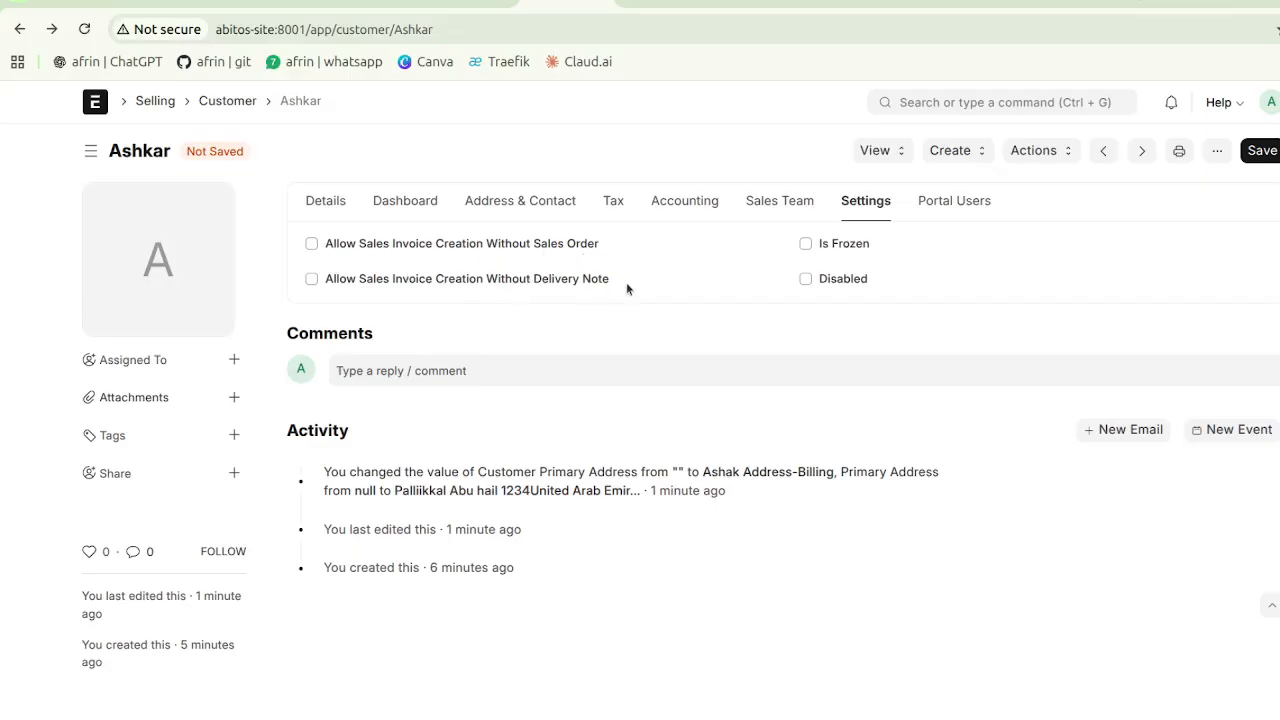
left_click(326, 200)
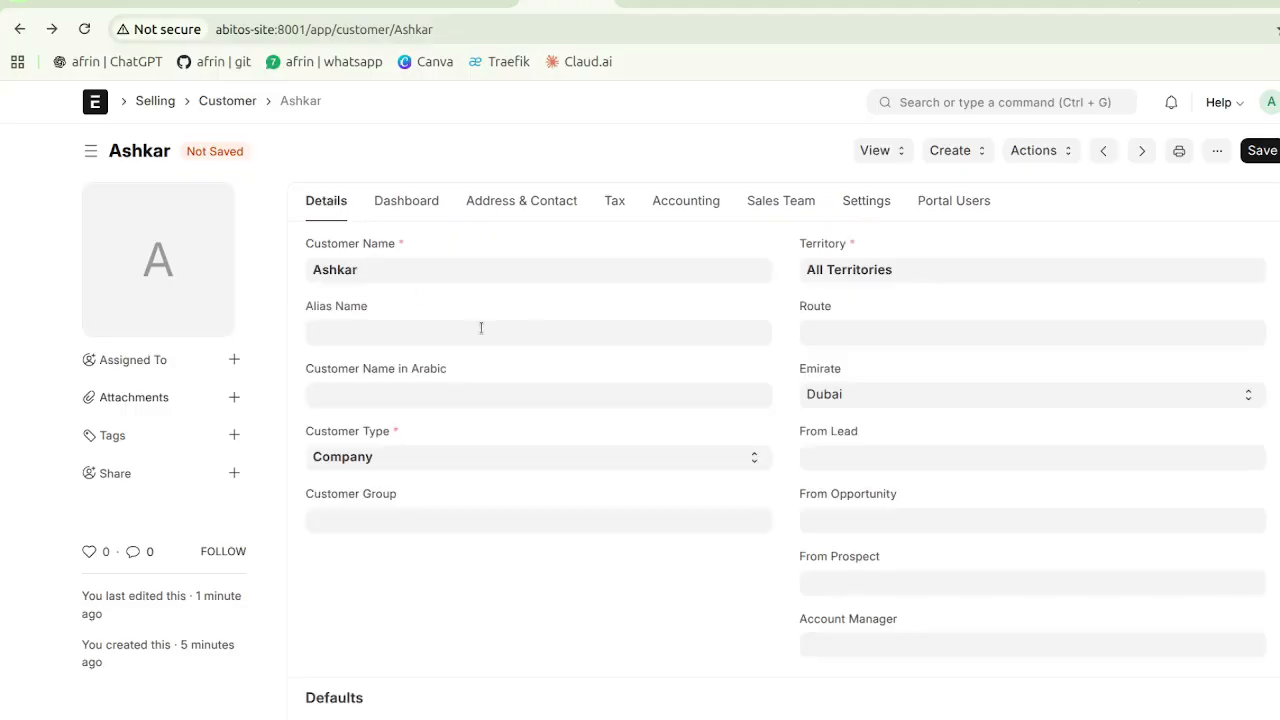
left_click(1264, 151)
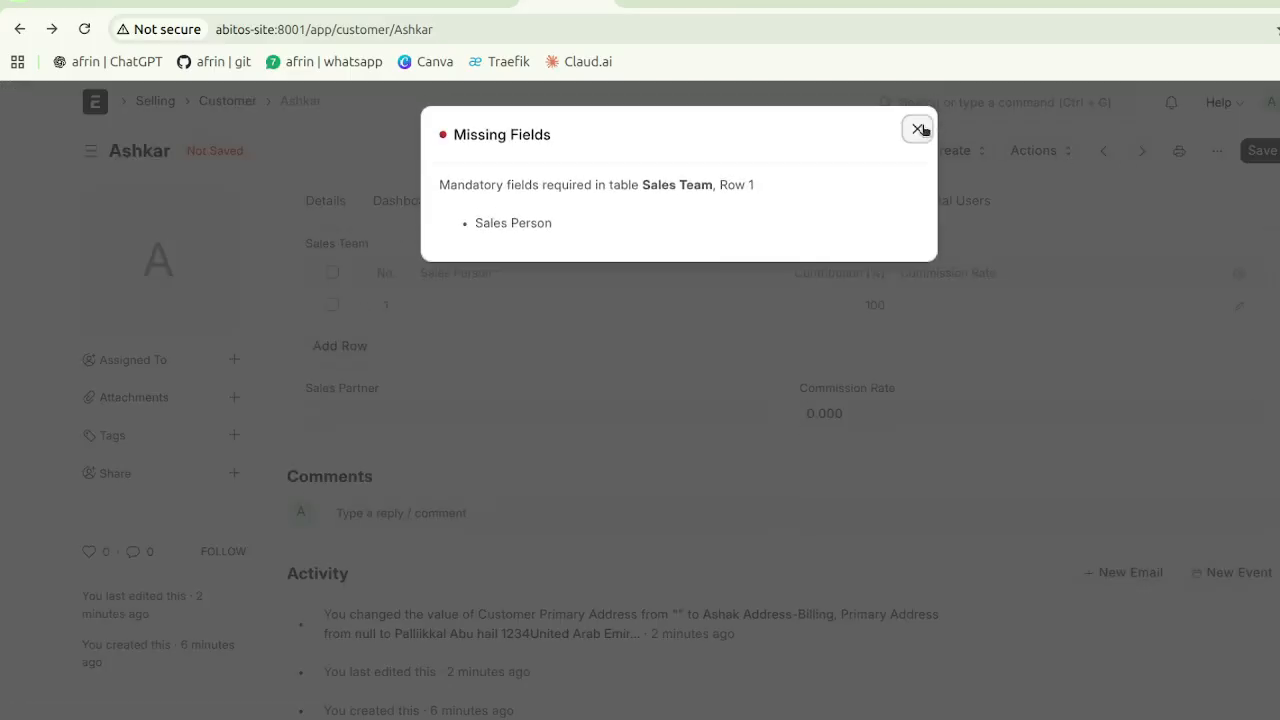
left_click(918, 129)
- Delete the empty Sales Team row, save Ashkar, and return to the Customer list
left_click(332, 305)
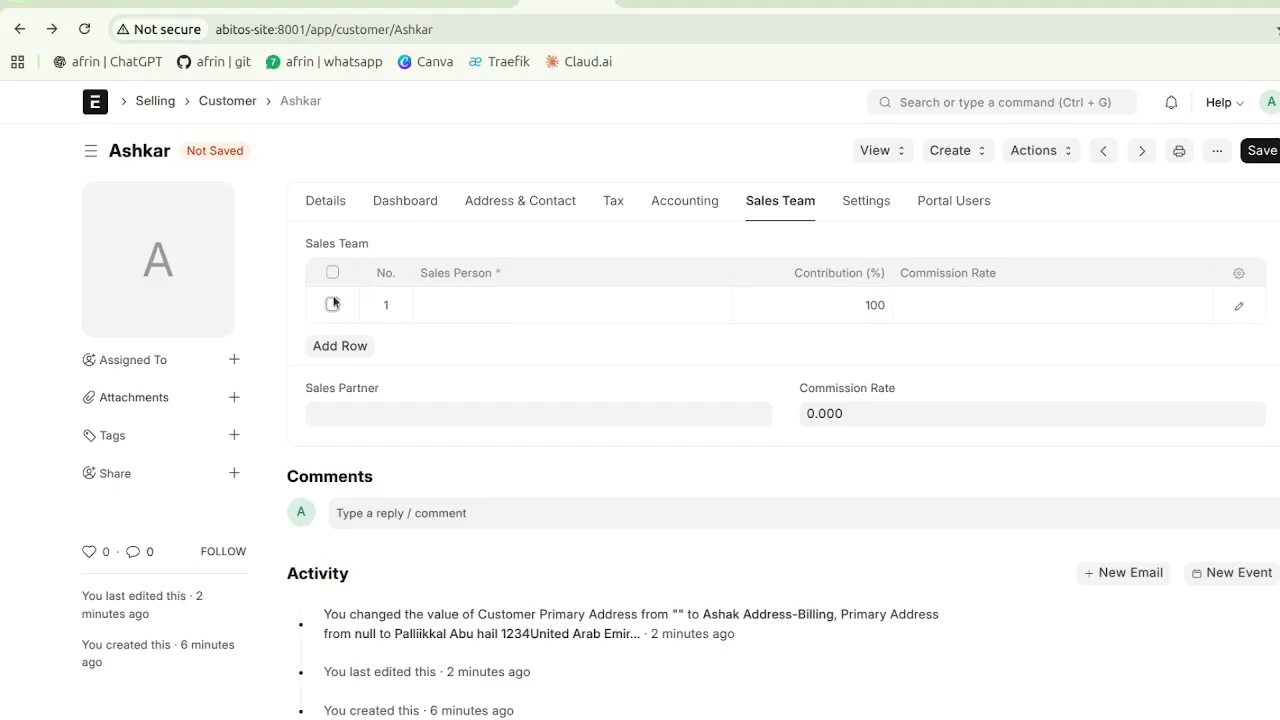
left_click(337, 349)
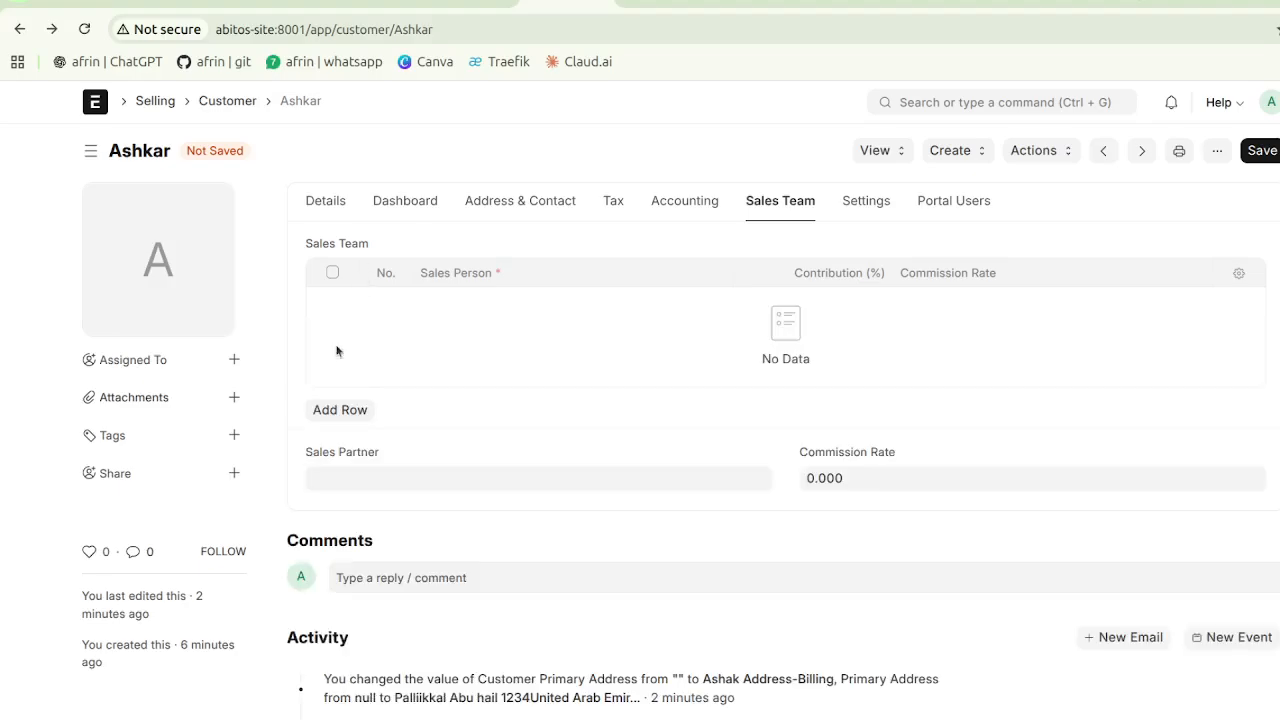
left_click(330, 207)
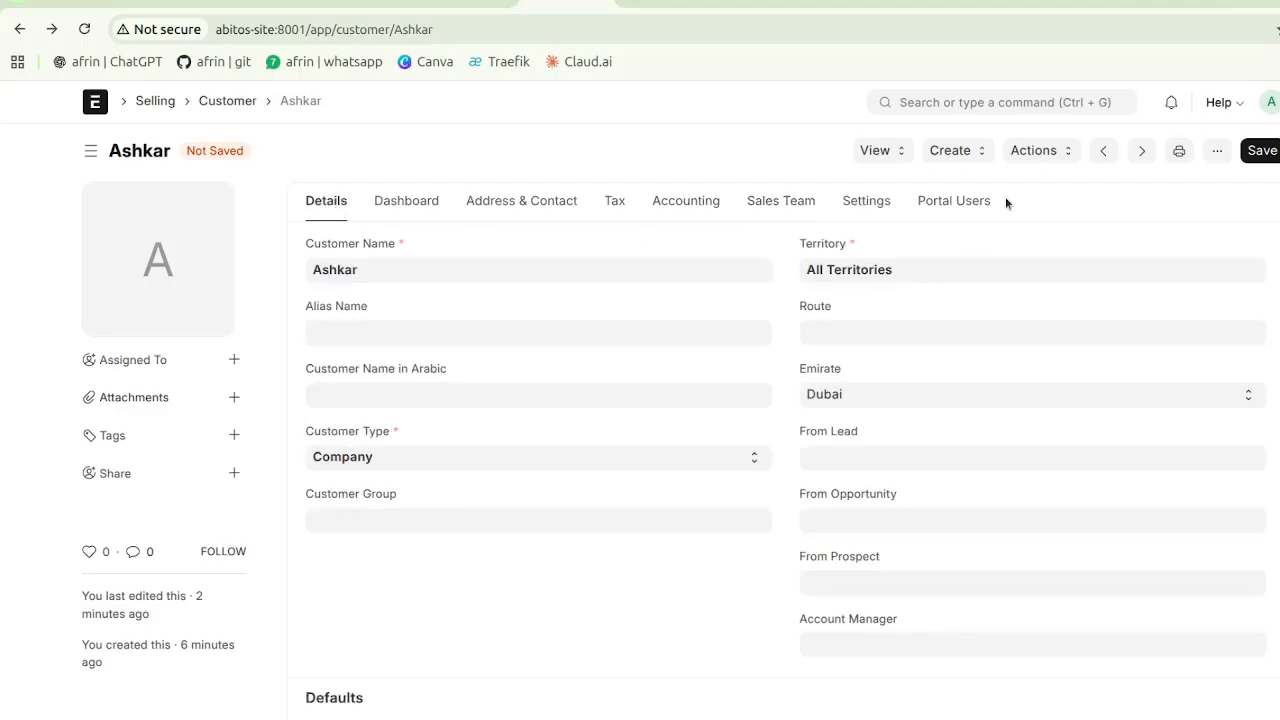
left_click(1264, 150)
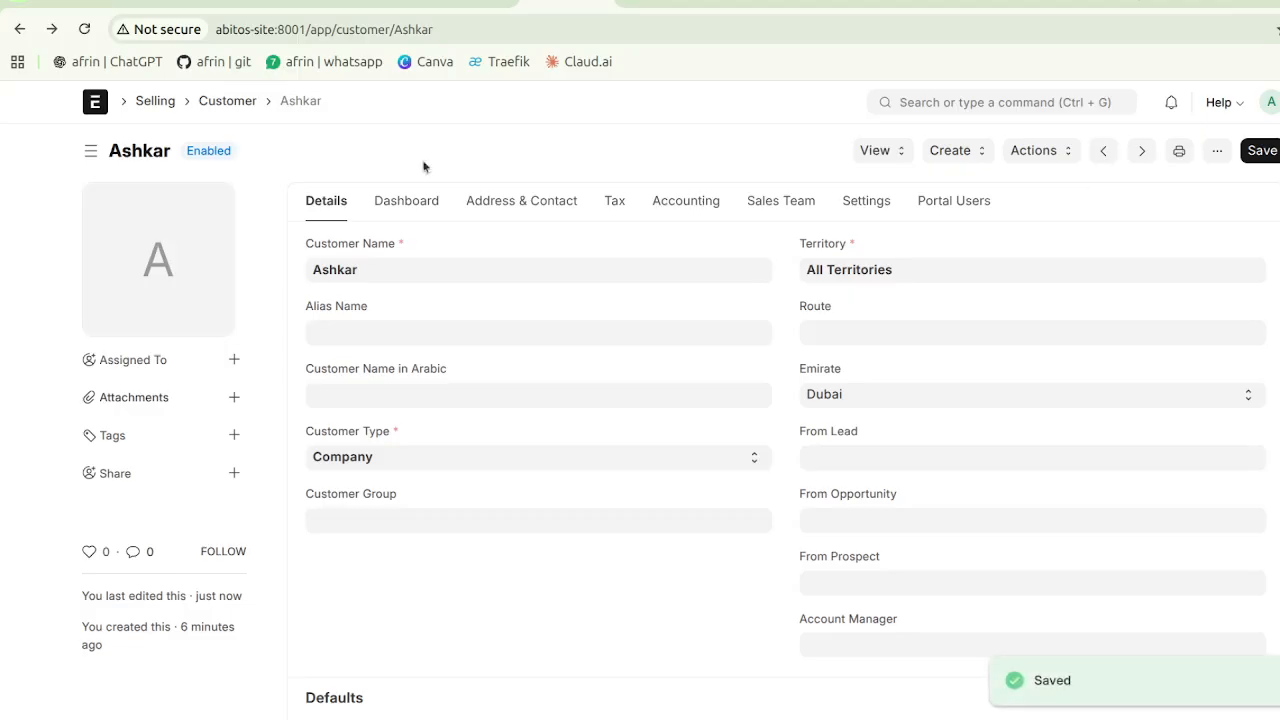
left_click(228, 101)
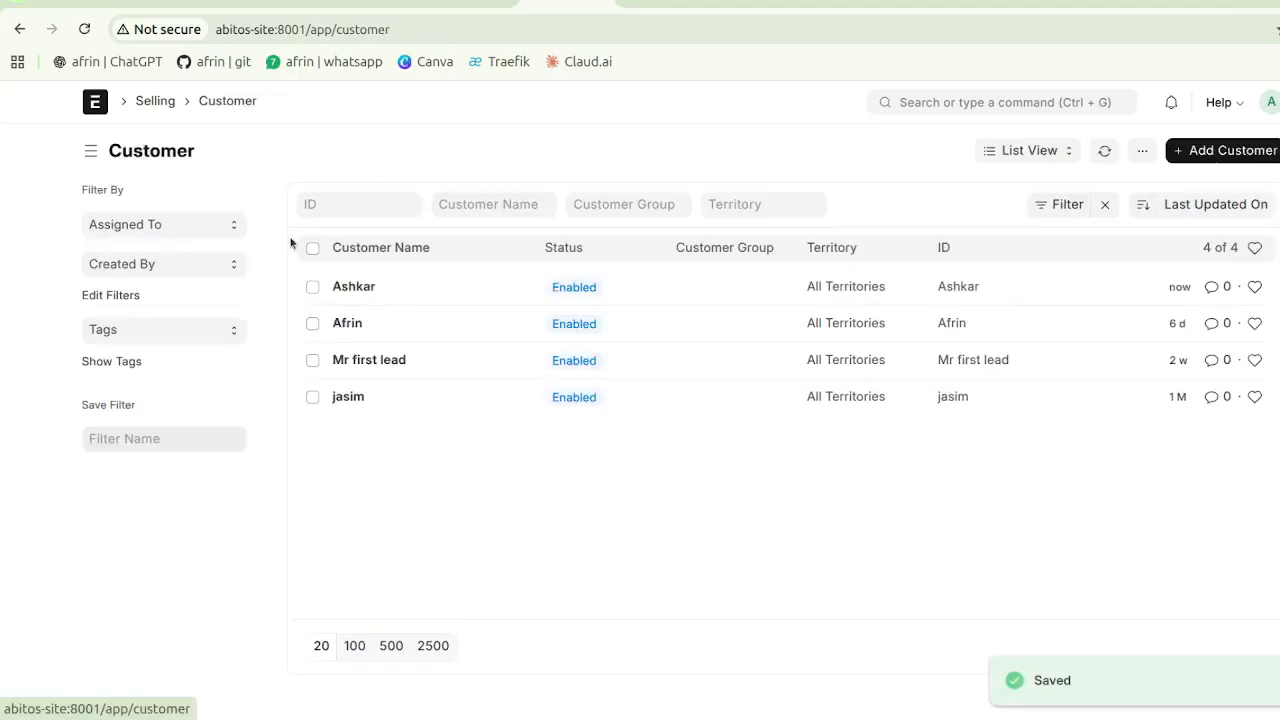
left_click(313, 287)
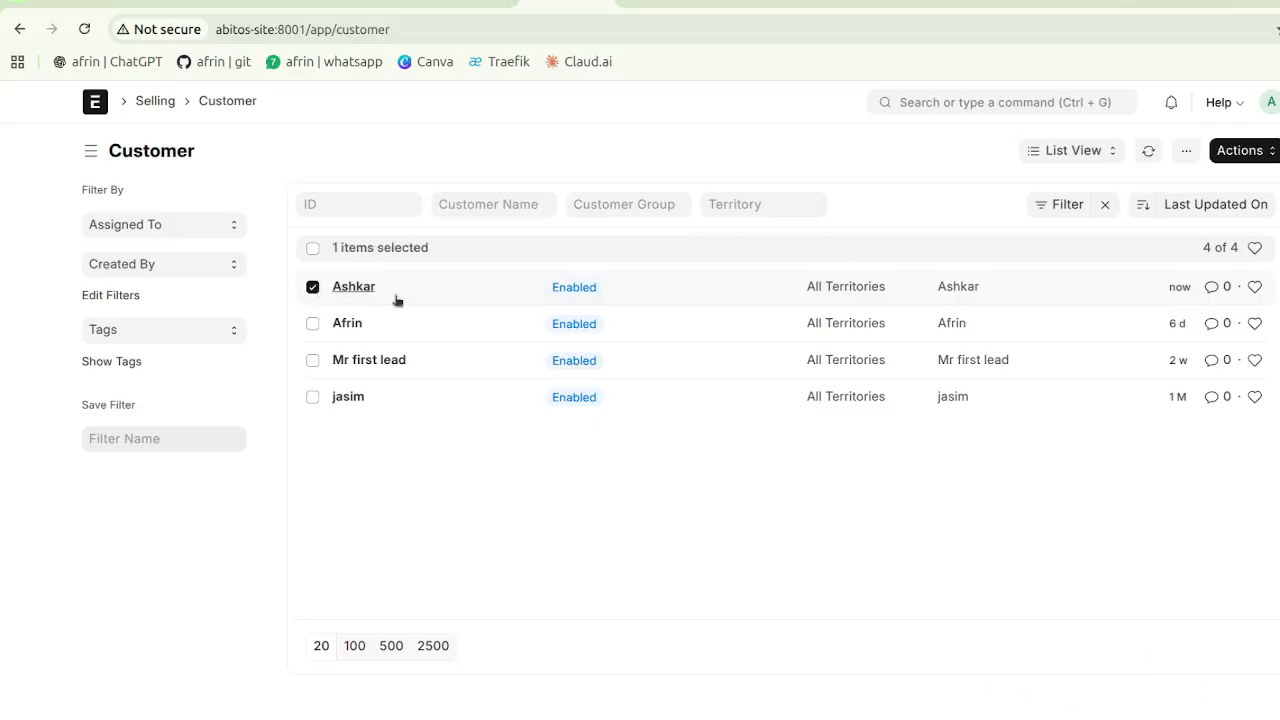
left_click(1238, 156)
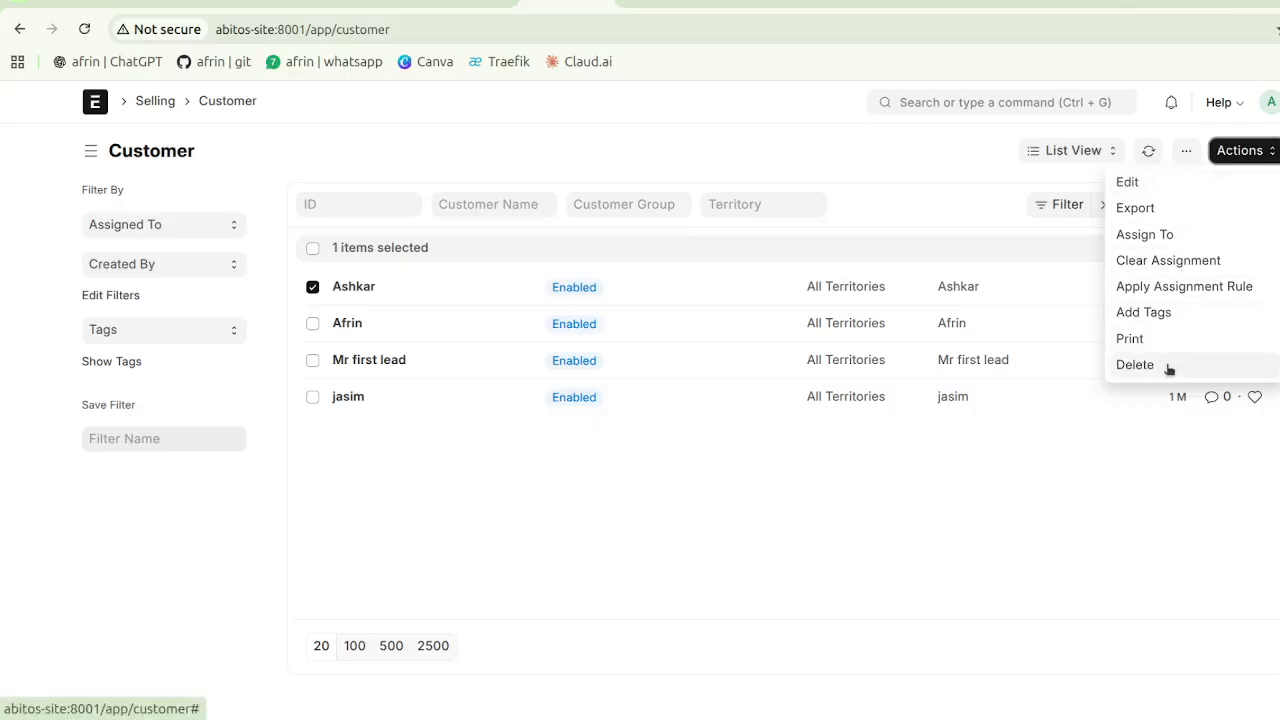
left_click(313, 287)
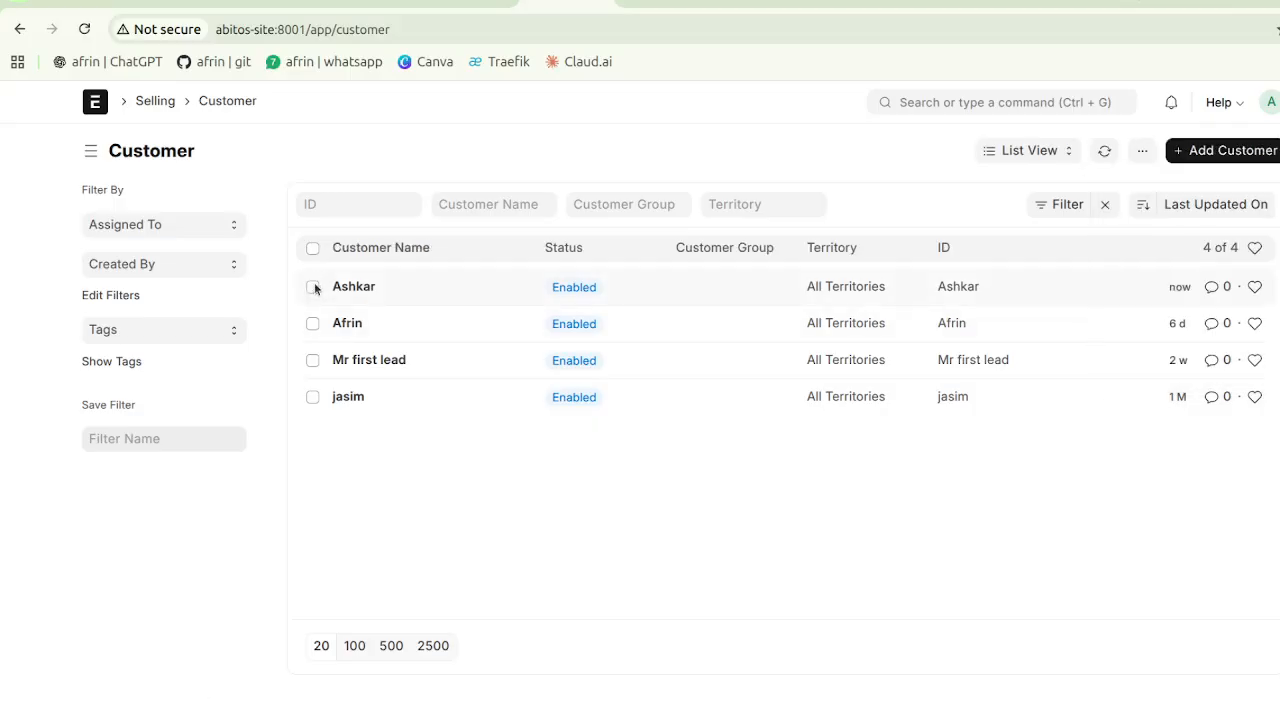